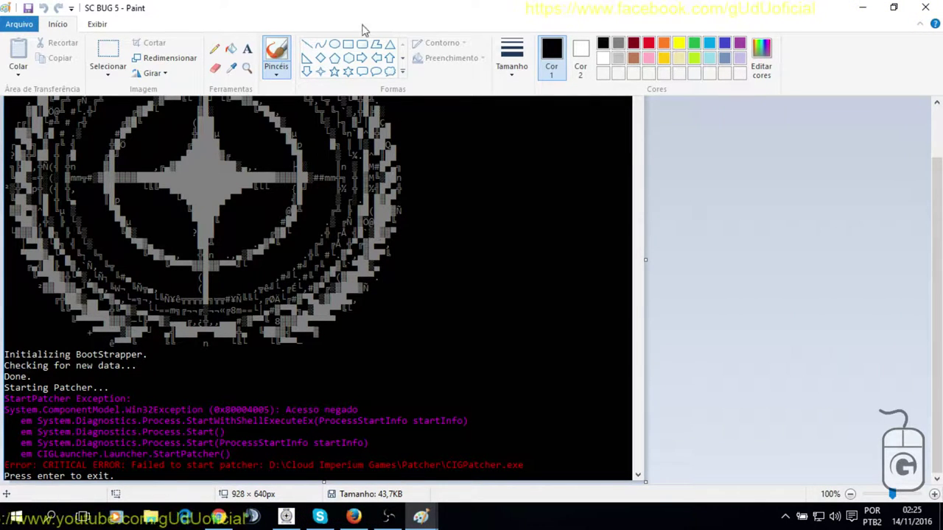
# Draw a red rectangle of about 880 × 216 px around the console error messages, and undo it
pyautogui.click(348, 44)
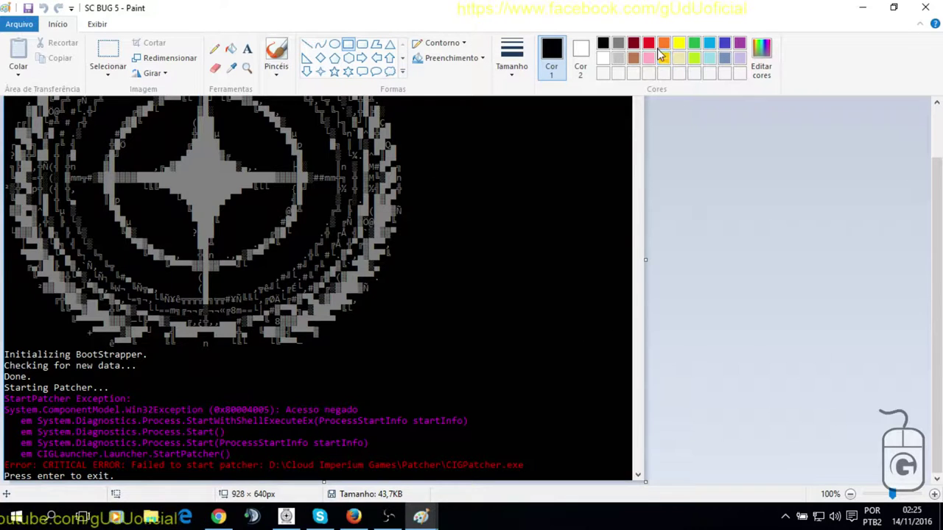
pyautogui.moveTo(606, 334); pyautogui.dragTo(4, 478)
pyautogui.hotkey('ctrl', 'z')
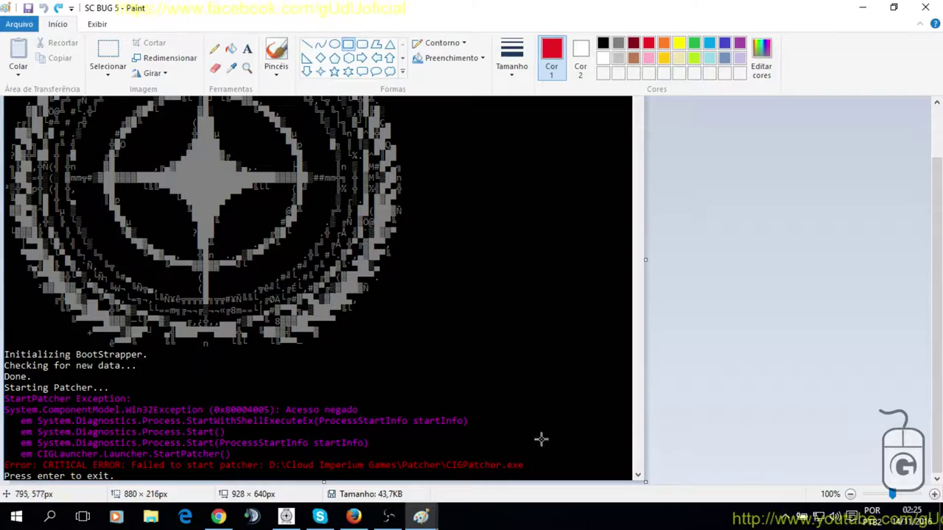
# In the SC BUG 7 image, outline the Warsaw 1.12.3.5 64 bits entry and its publisher GAS Tecnologia with red rectangles
pyautogui.moveTo(424, 515)
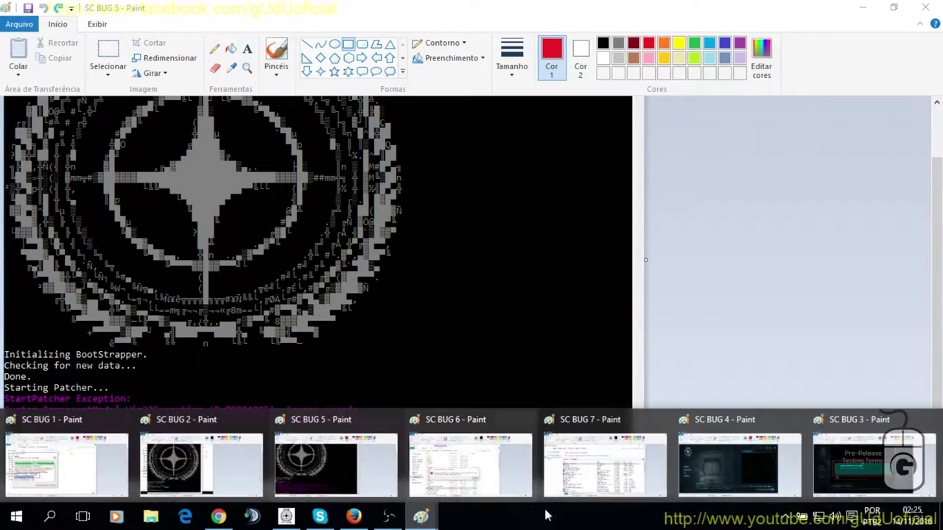
pyautogui.click(589, 460)
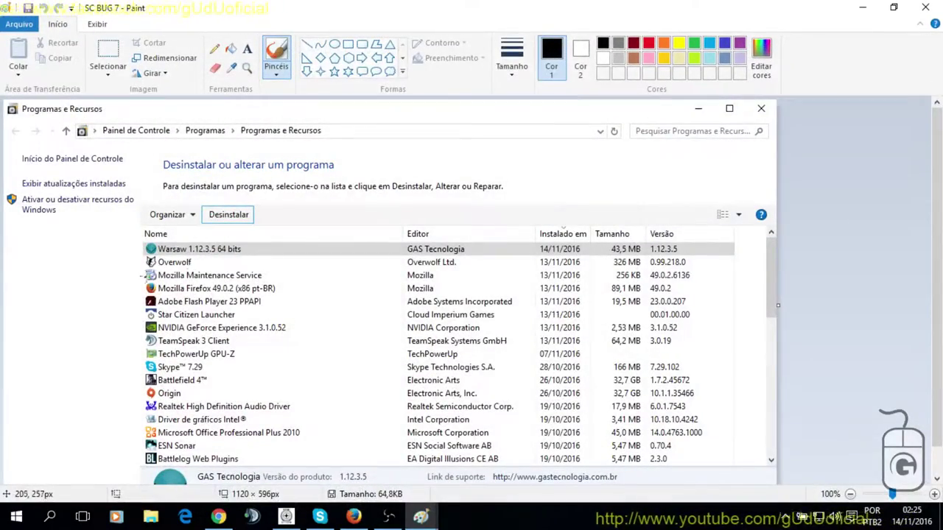
pyautogui.click(349, 45)
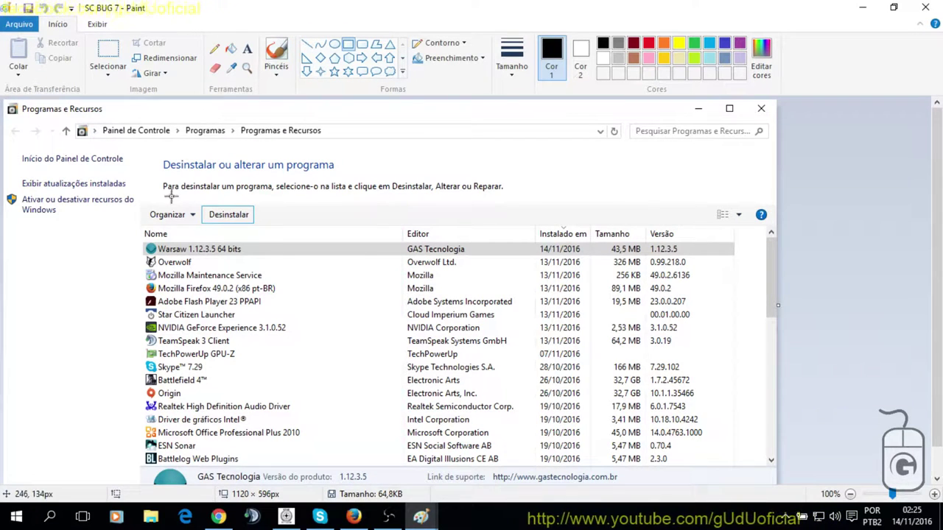
pyautogui.moveTo(126, 230); pyautogui.dragTo(359, 260)
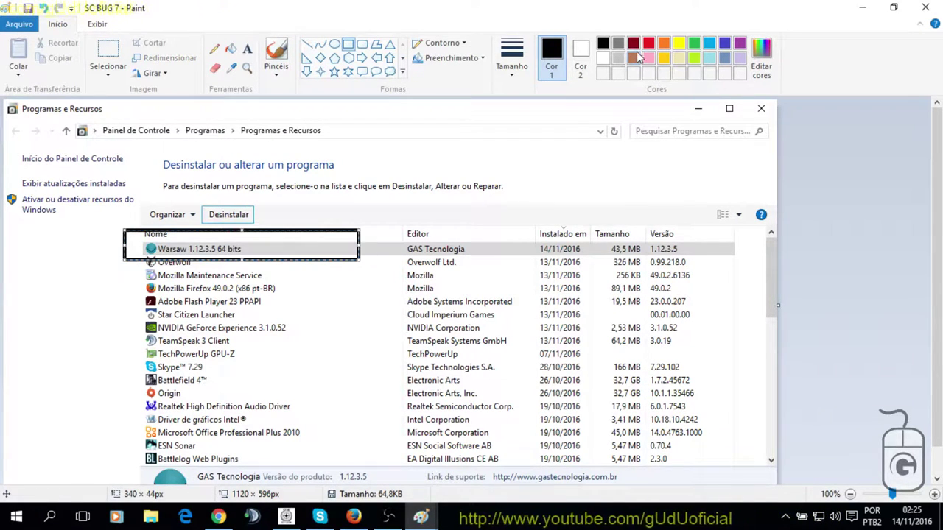
pyautogui.click(649, 44)
pyautogui.click(599, 213)
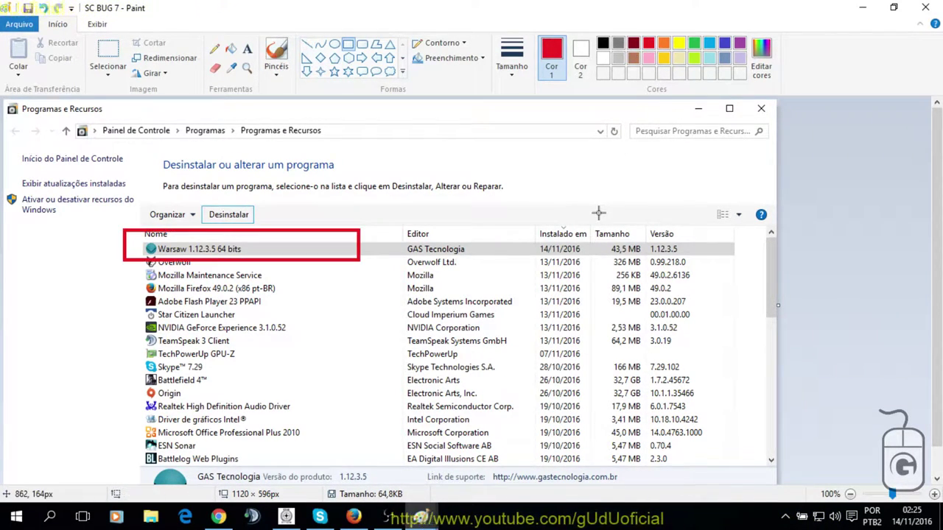
pyautogui.moveTo(400, 236); pyautogui.dragTo(518, 256)
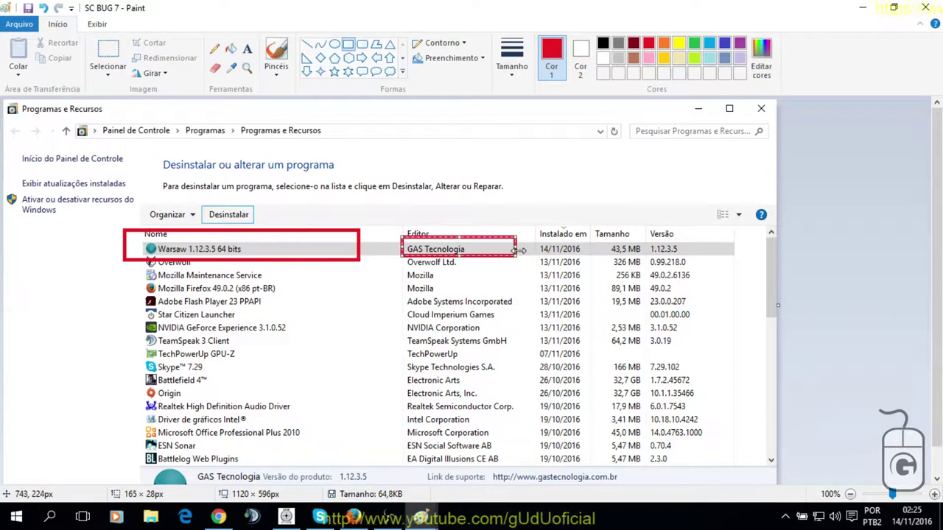
pyautogui.click(548, 201)
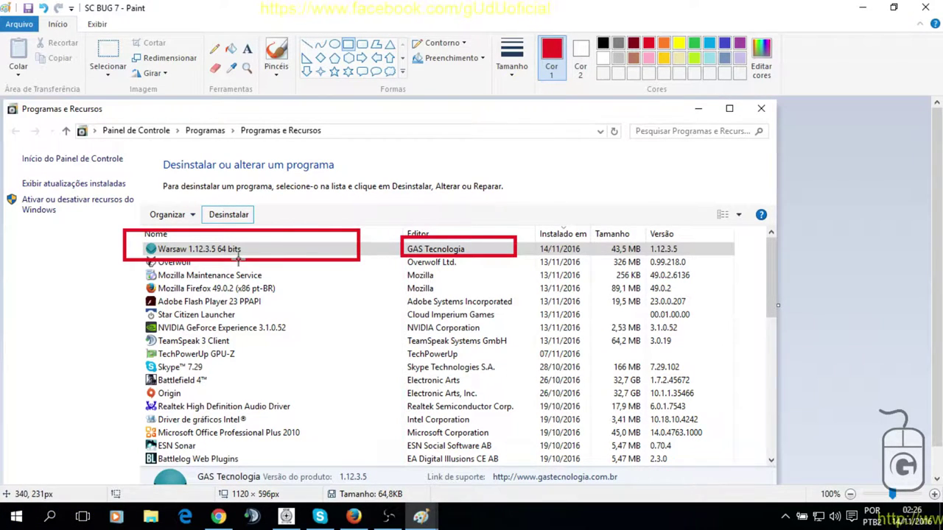
# From the desktop, view the properties of the Star Citizen Launcher shortcut and open its file location
pyautogui.click(863, 9)
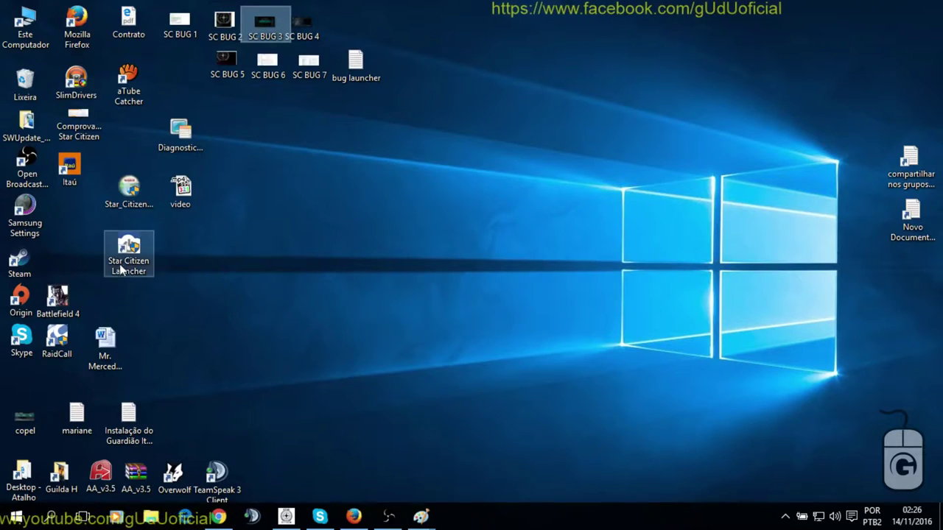
pyautogui.click(122, 270)
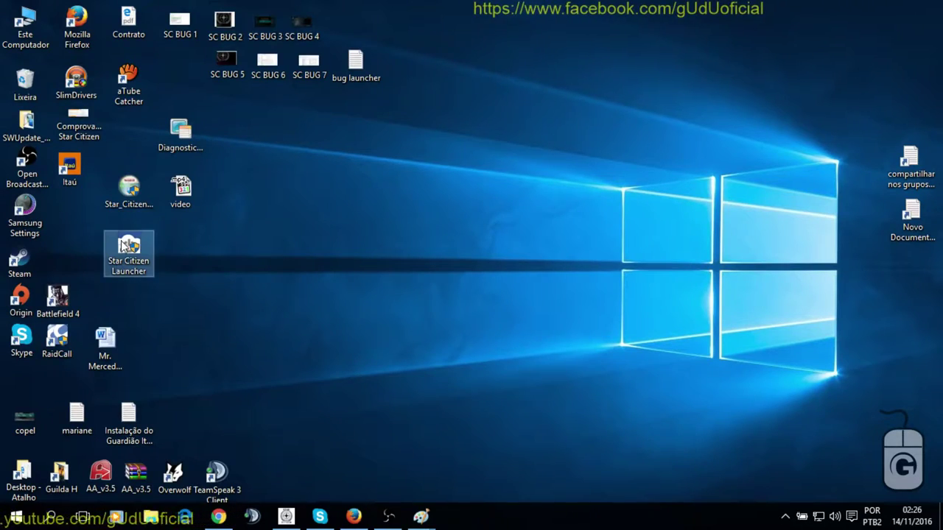
pyautogui.rightClick(122, 267)
pyautogui.click(229, 494)
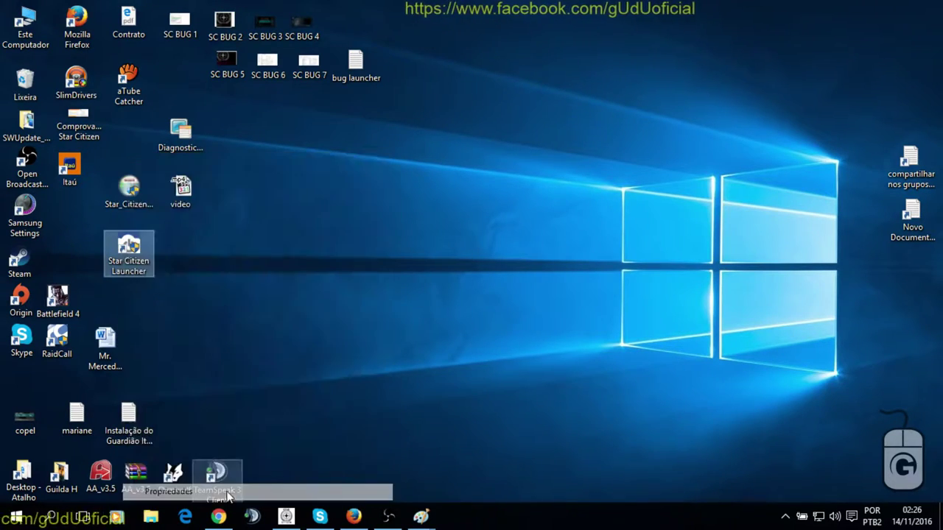
pyautogui.click(187, 385)
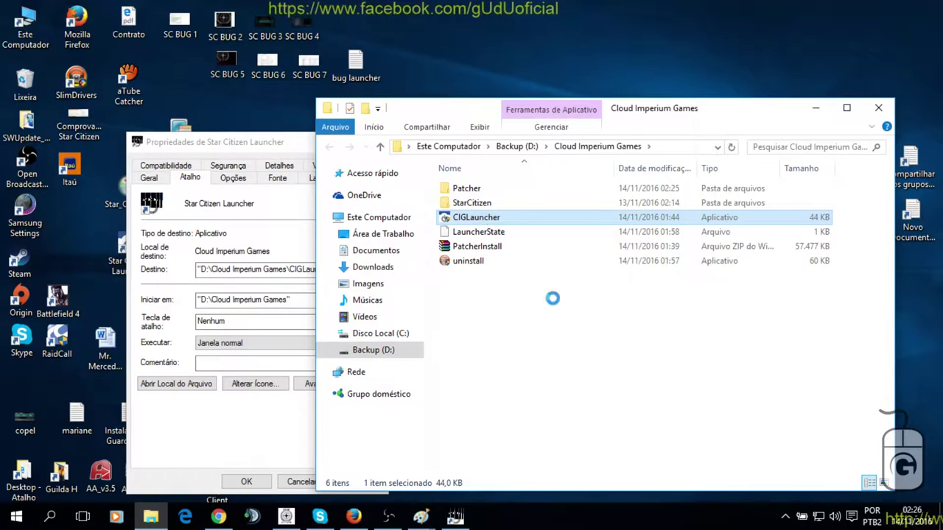
# Review the security permissions of the CIGLauncher application for Usuários, Administradores and SISTEMA, and close its properties
pyautogui.rightClick(479, 217)
pyautogui.click(573, 492)
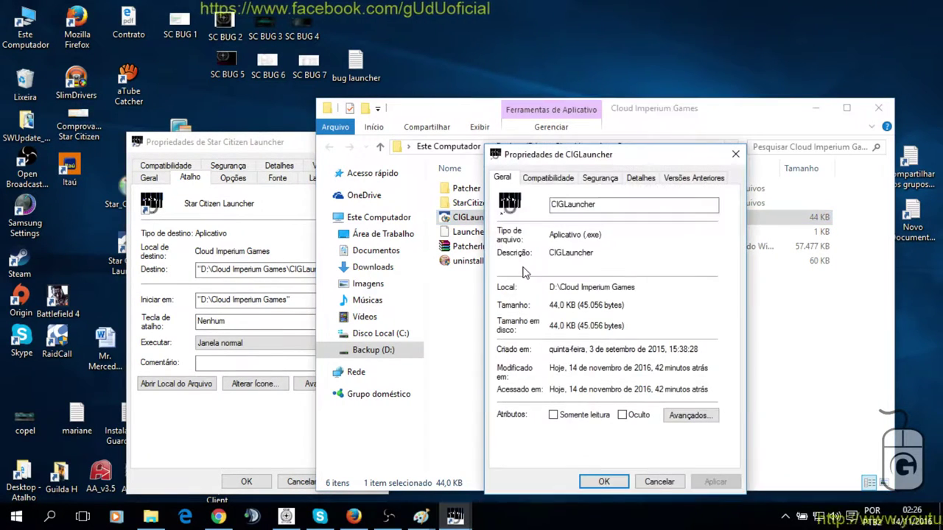
pyautogui.click(600, 178)
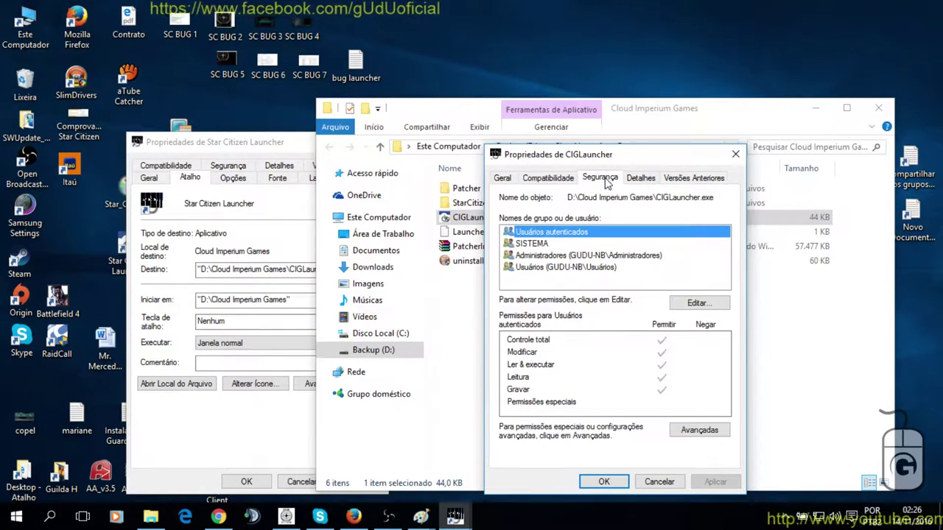
pyautogui.click(604, 267)
pyautogui.click(602, 254)
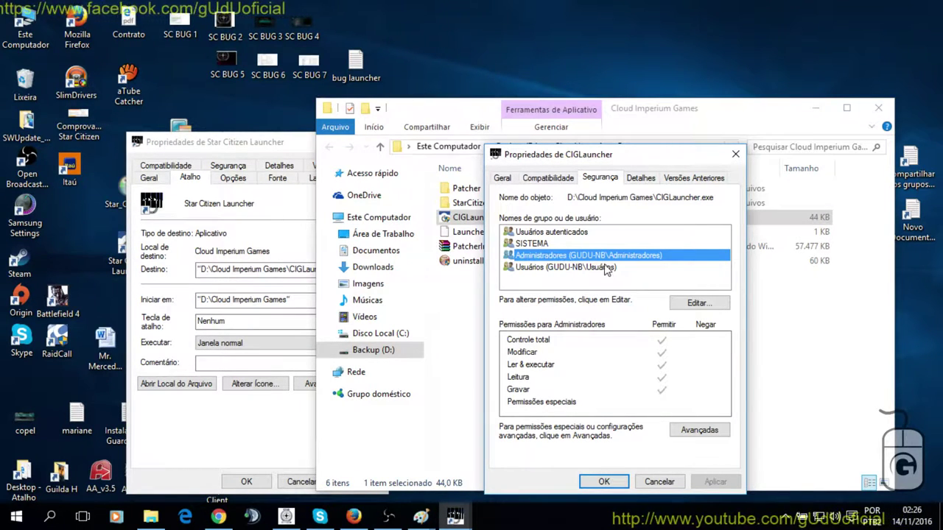
pyautogui.click(545, 243)
pyautogui.click(735, 154)
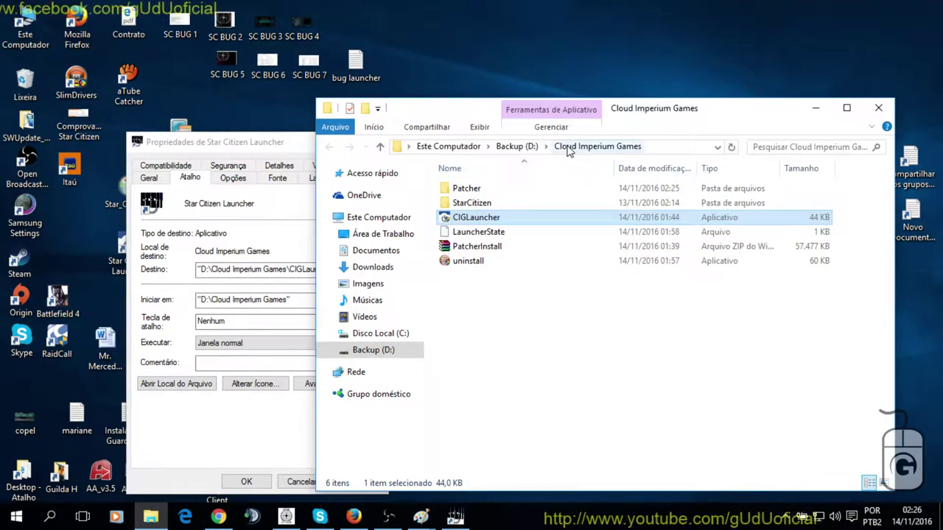
# Clear the read-only attribute of the Cloud Imperium Games folder on drive D:, applying the change to its subfolders and files
pyautogui.click(517, 146)
pyautogui.rightClick(479, 219)
pyautogui.click(558, 491)
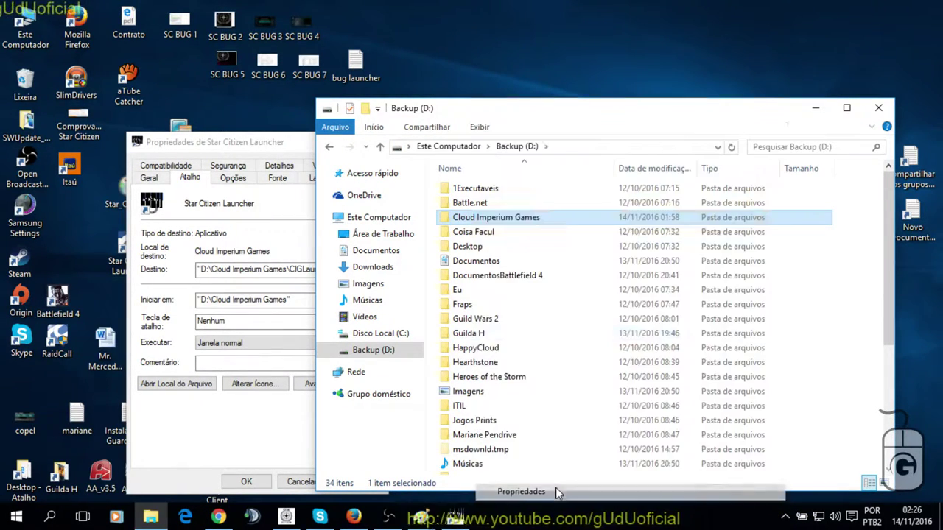
pyautogui.click(548, 381)
pyautogui.click(697, 482)
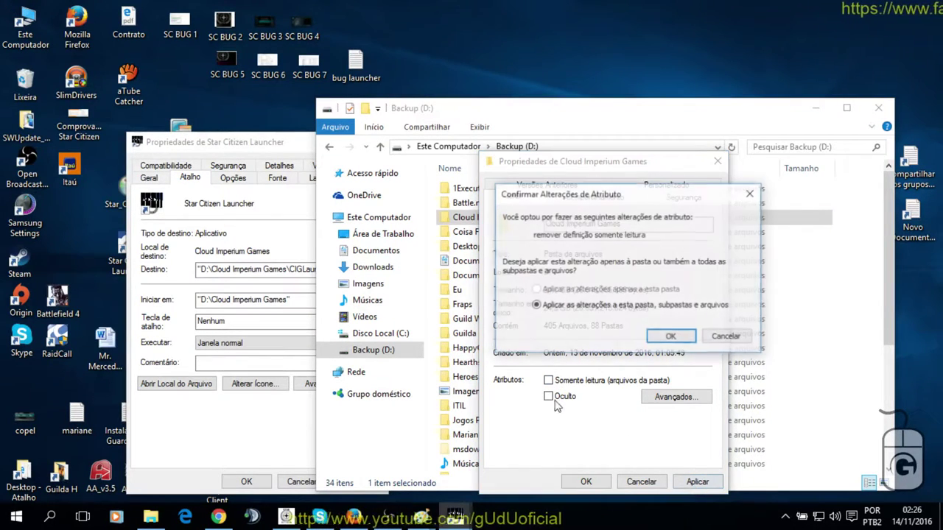
pyautogui.click(667, 338)
# Check the Cloud Imperium Games folder's permissions for Administradores and Usuários, and open its advanced security settings
pyautogui.click(683, 197)
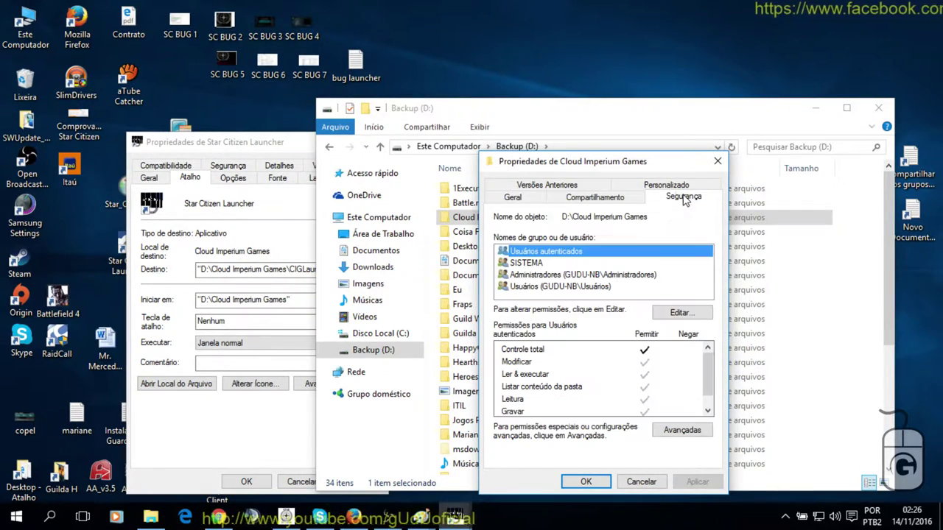
pyautogui.click(633, 274)
pyautogui.click(626, 286)
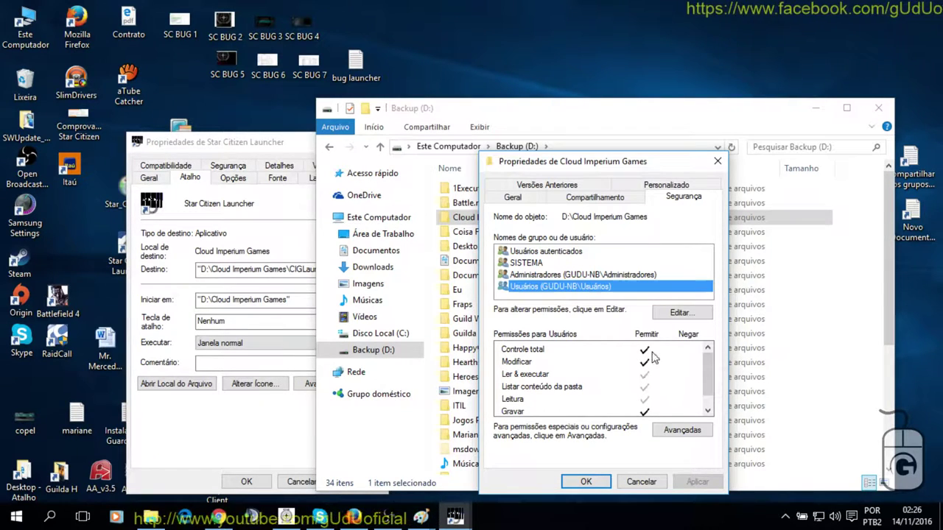
pyautogui.click(593, 275)
pyautogui.click(592, 287)
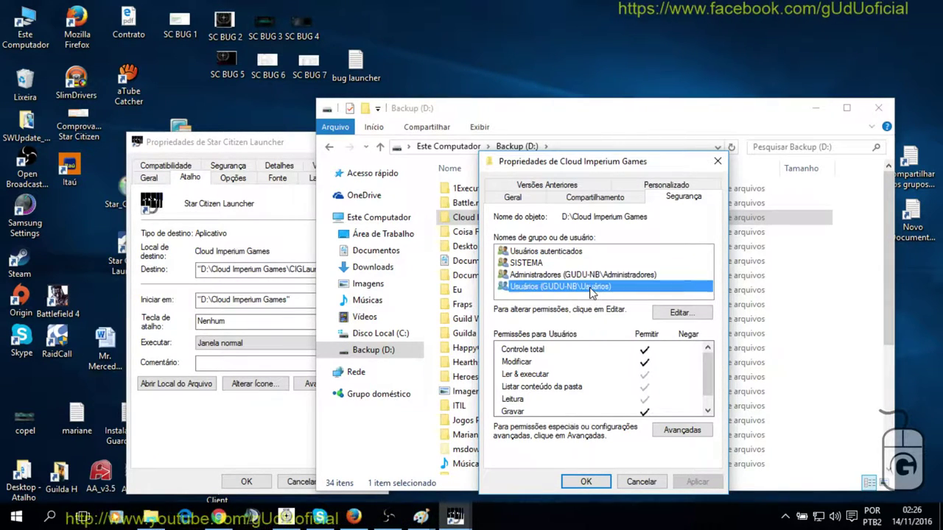
pyautogui.click(590, 274)
pyautogui.click(593, 289)
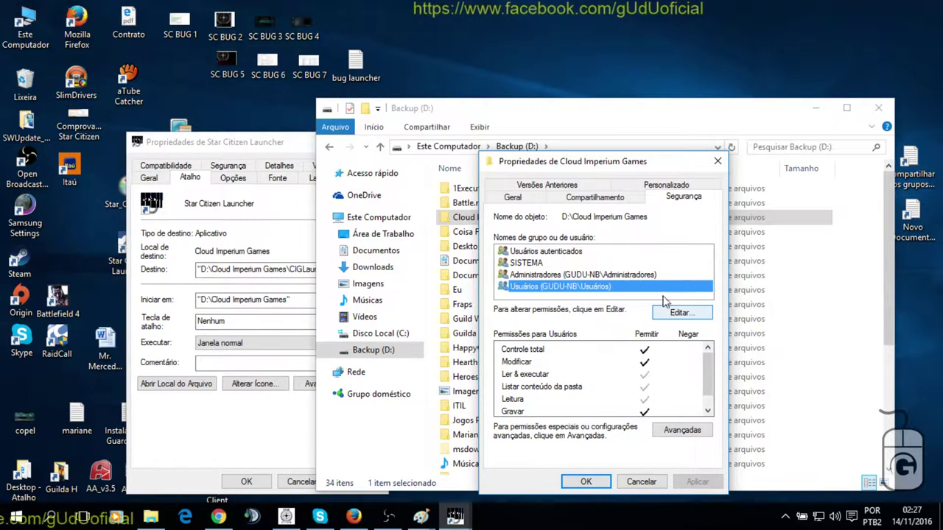
pyautogui.click(647, 274)
pyautogui.click(682, 429)
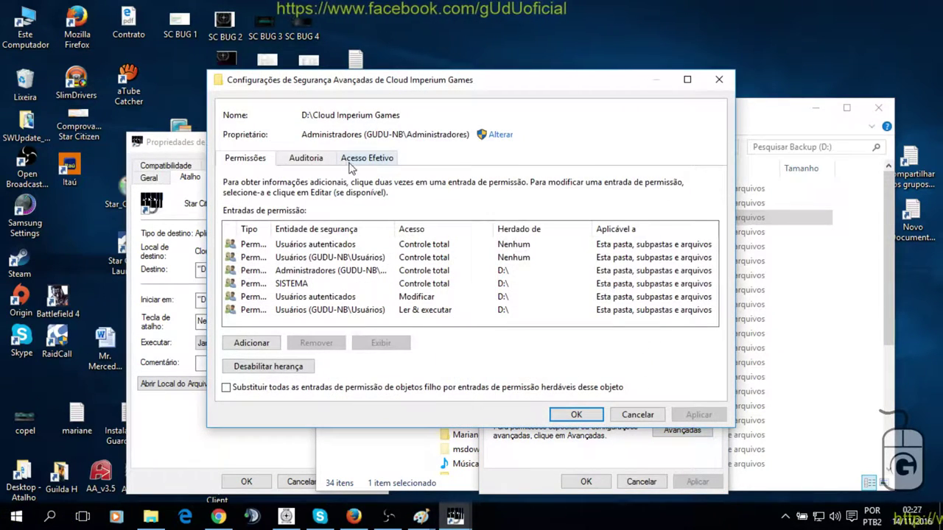
# Start adding a permission entry for the folder, verify the computer's user account name, and cancel without adding it
pyautogui.click(258, 350)
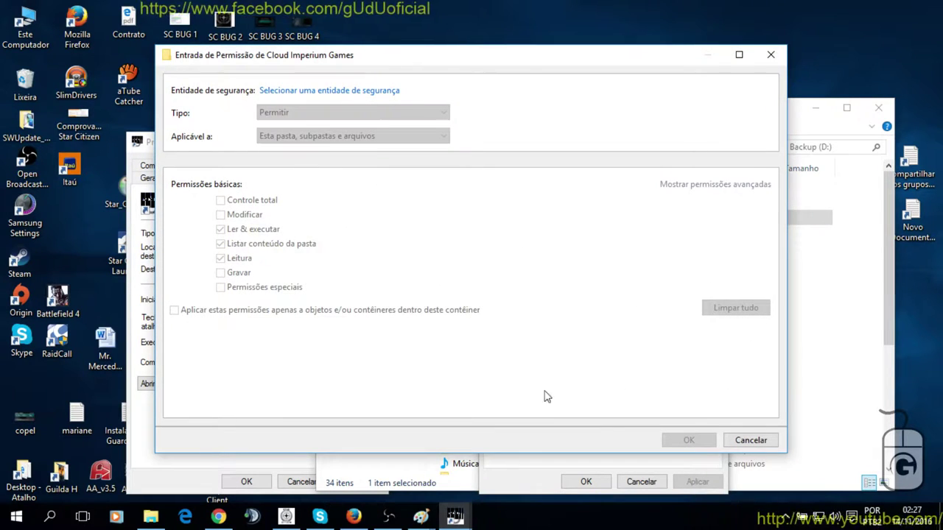
pyautogui.click(361, 95)
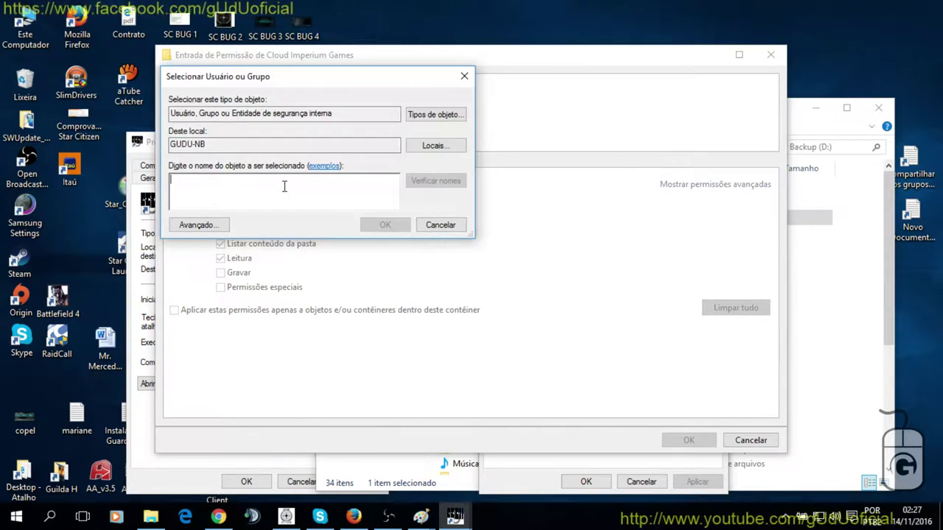
pyautogui.write('gudu-')
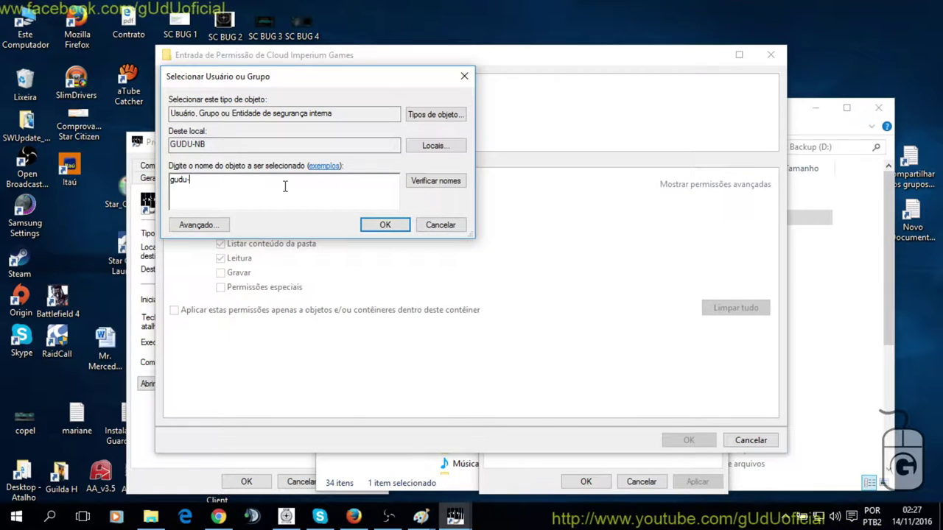
pyautogui.write('nb')
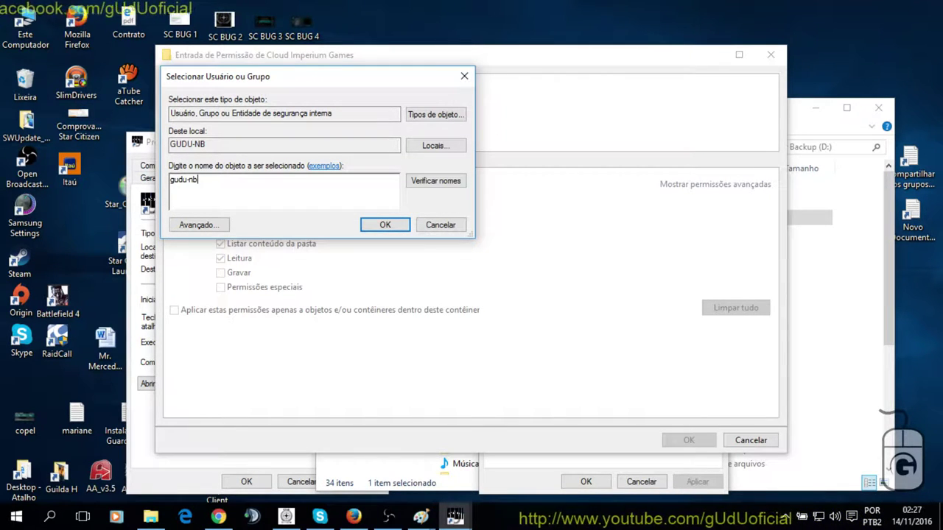
pyautogui.click(442, 182)
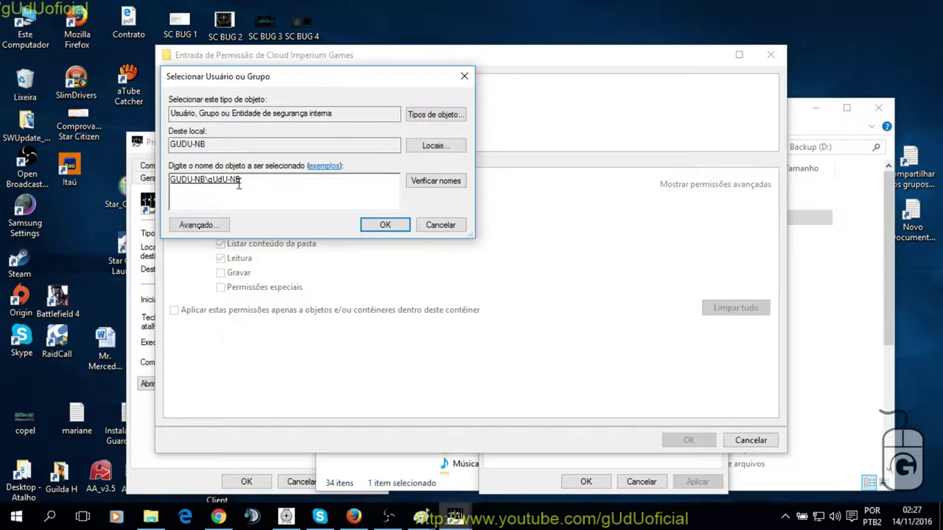
pyautogui.click(440, 226)
pyautogui.click(751, 440)
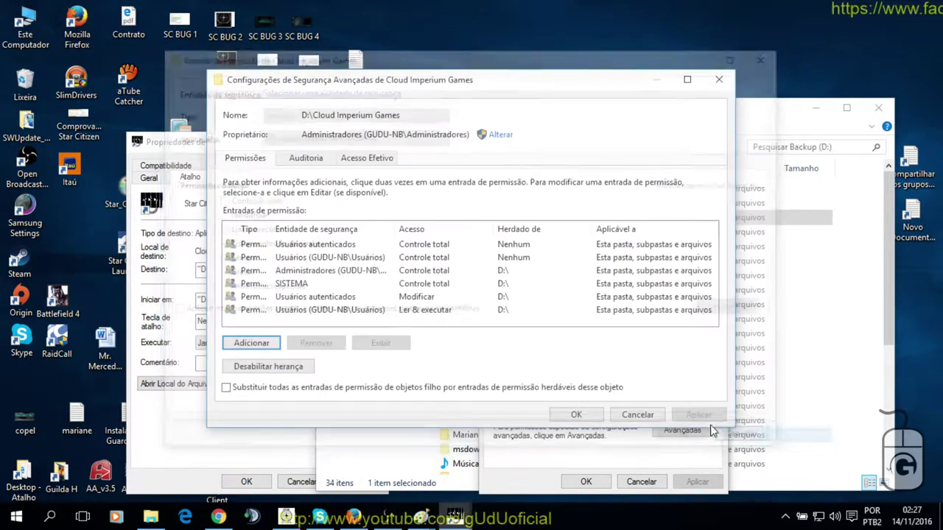
# Compare the folder's permission entries and open the details of the Usuários entry with Ler & executar access inherited from D:\
pyautogui.click(438, 298)
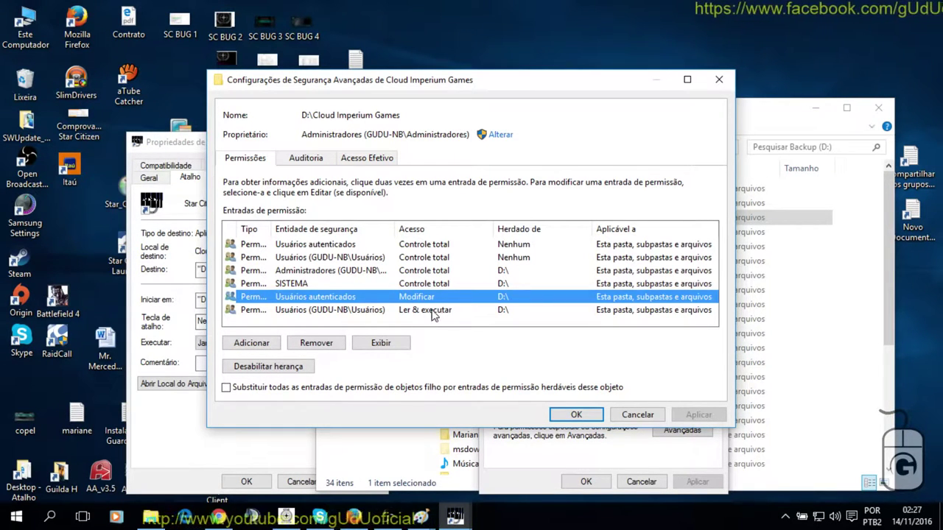
pyautogui.click(429, 310)
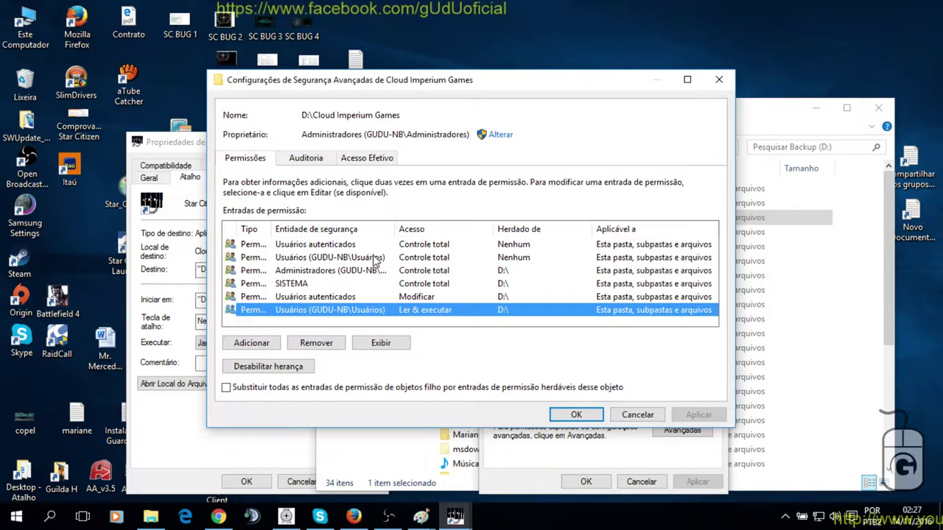
pyautogui.click(412, 257)
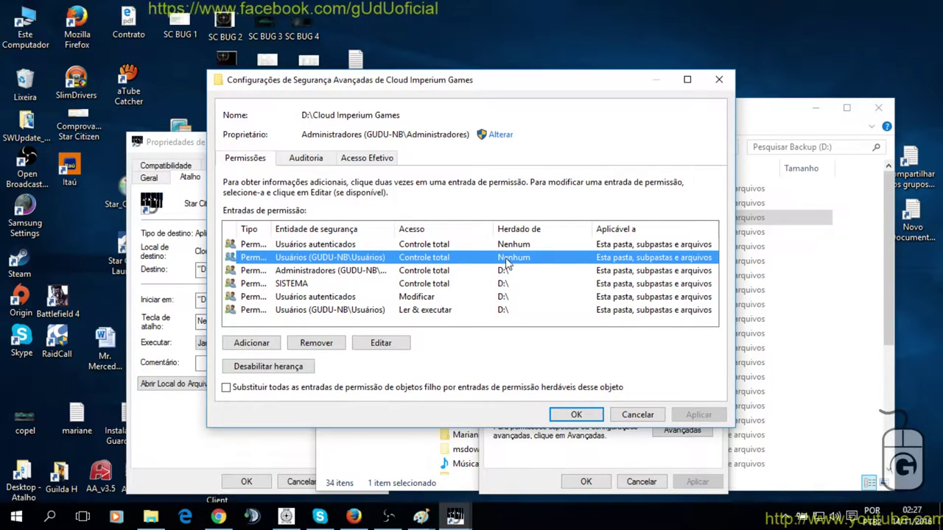
pyautogui.click(398, 310)
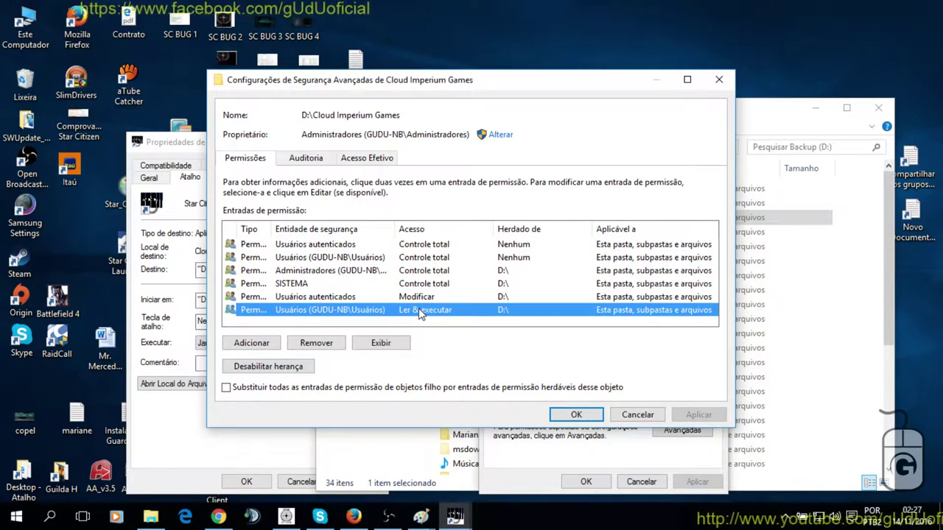
pyautogui.click(383, 344)
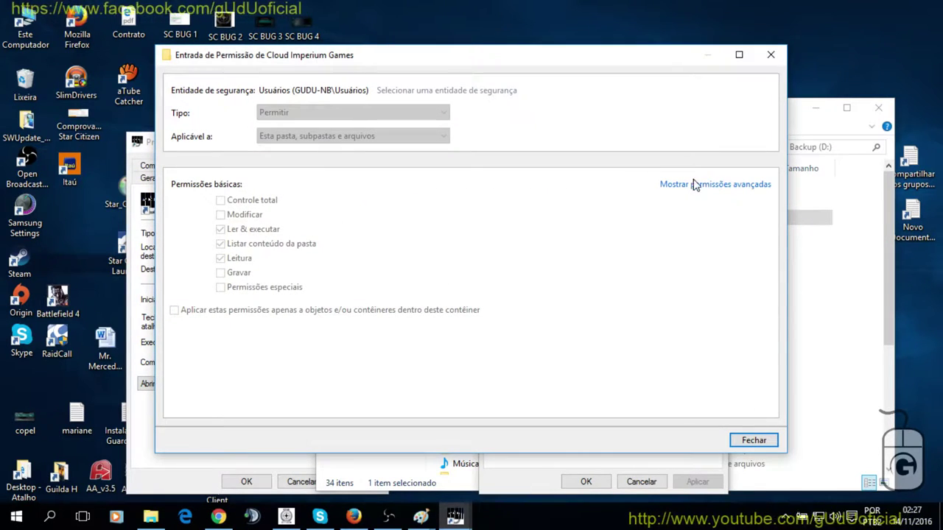
# Compare the advanced and basic permissions of the inherited Usuários entry, then close the entry and cancel the advanced security settings
pyautogui.click(698, 185)
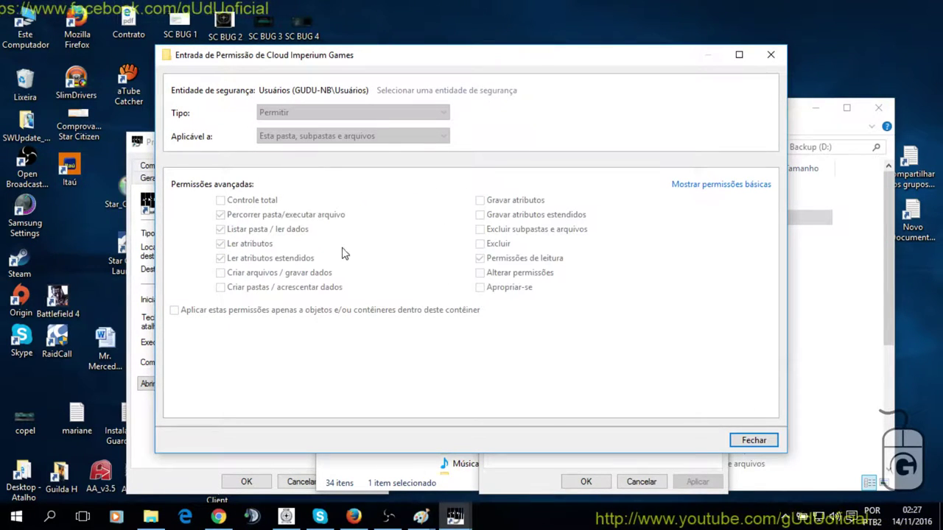
pyautogui.click(705, 185)
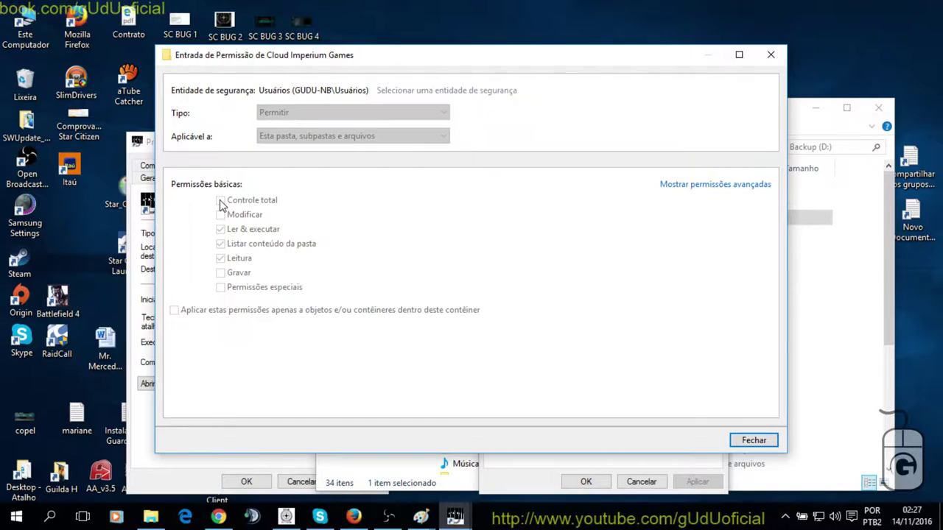
pyautogui.click(770, 54)
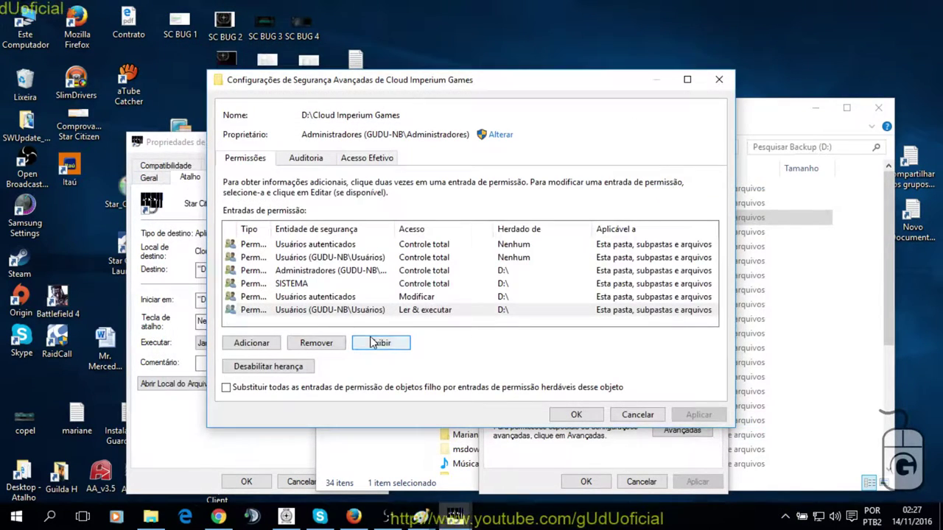
pyautogui.click(635, 415)
# Check the folder permissions for Usuários and Administradores, and cancel both the folder's and the Star Citizen Launcher shortcut's properties
pyautogui.click(577, 286)
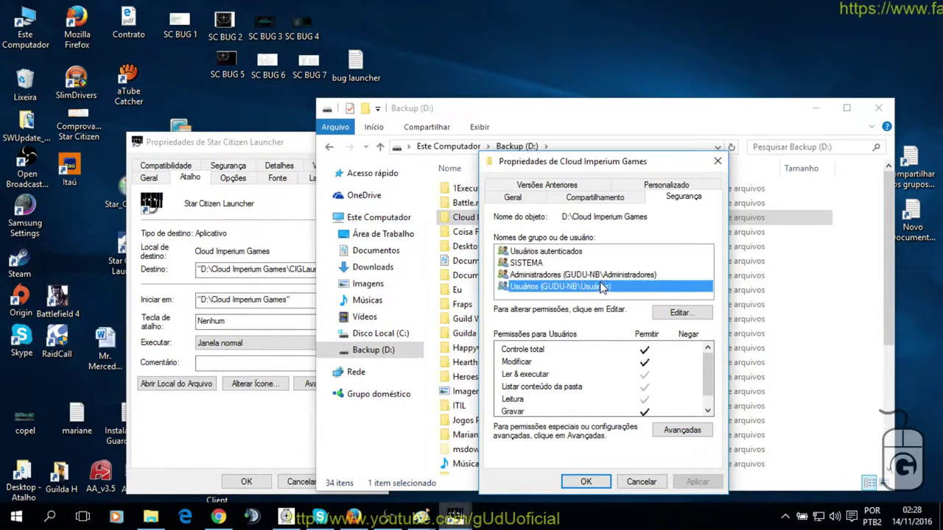
pyautogui.click(576, 274)
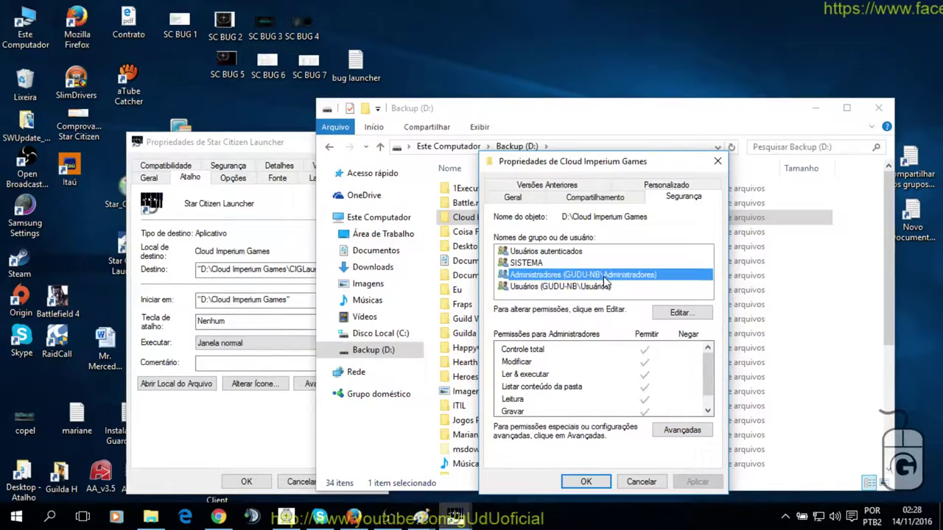
pyautogui.click(635, 481)
pyautogui.click(273, 450)
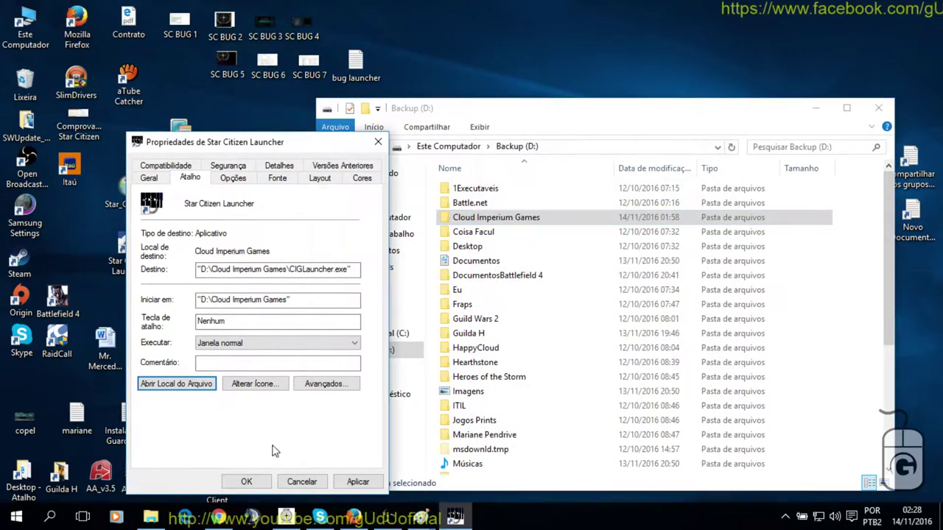
pyautogui.click(302, 481)
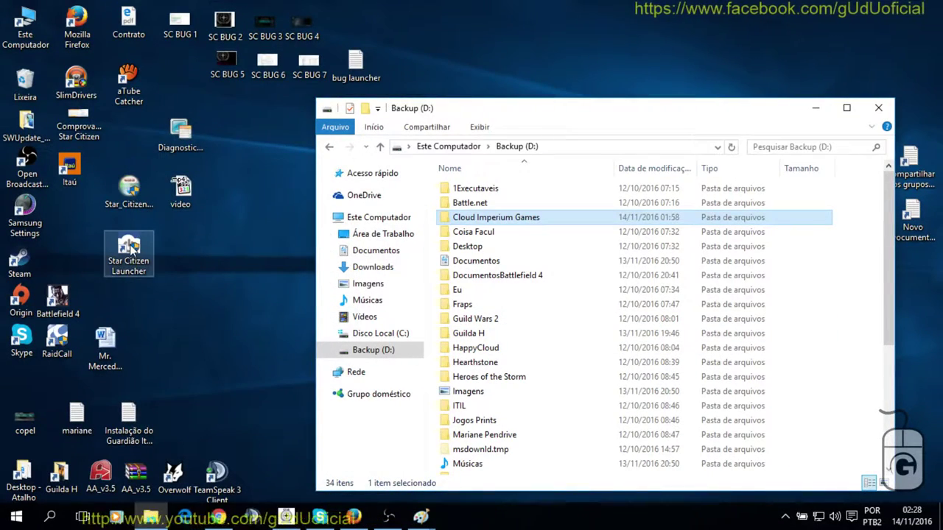
# Run the Star Citizen Launcher desktop shortcut as administrator and minimize the launcher window
pyautogui.rightClick(130, 245)
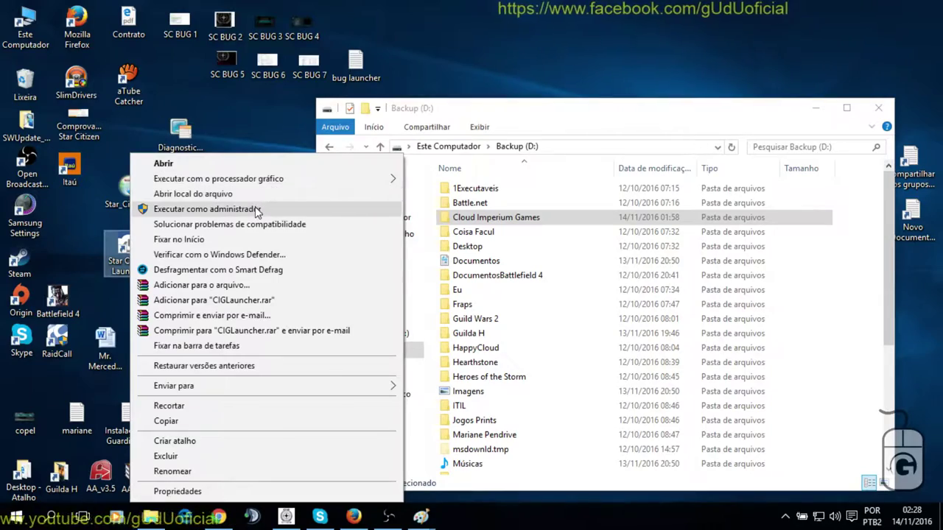
pyautogui.click(258, 210)
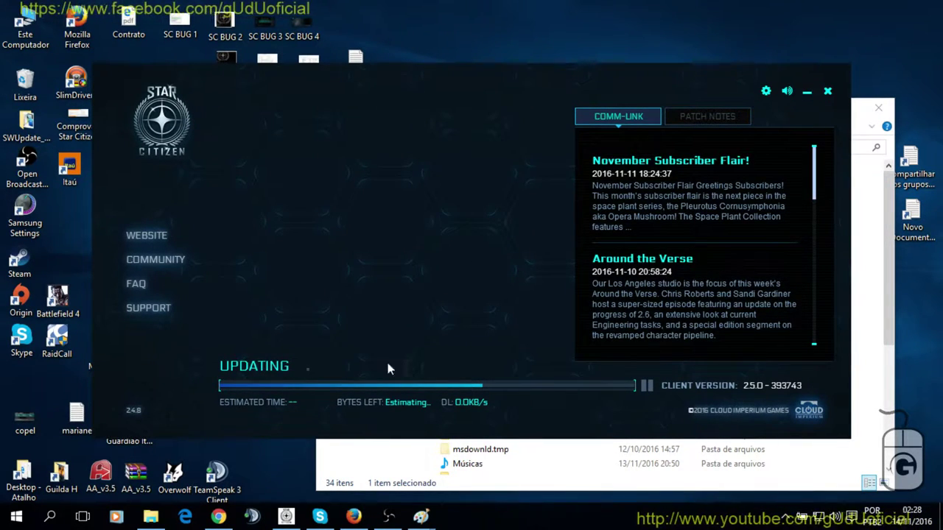
pyautogui.click(806, 91)
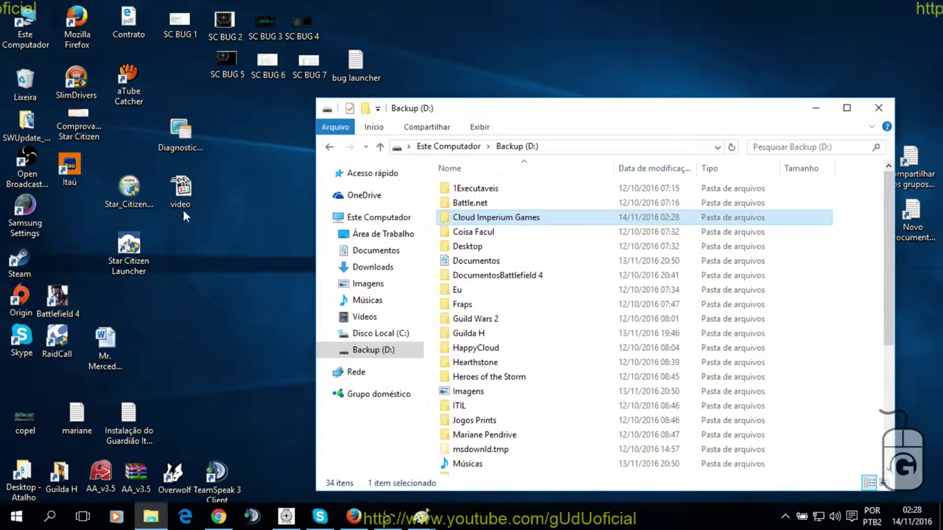
pyautogui.click(182, 139)
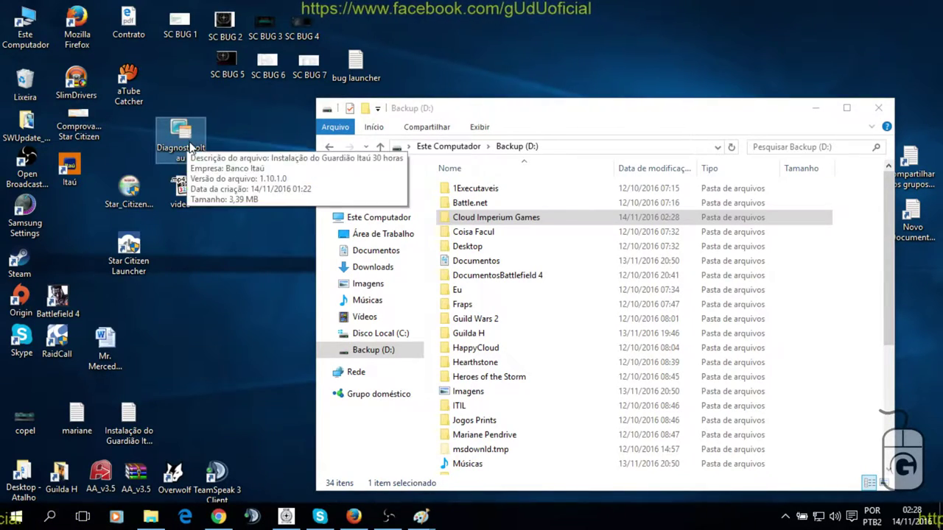
pyautogui.click(387, 517)
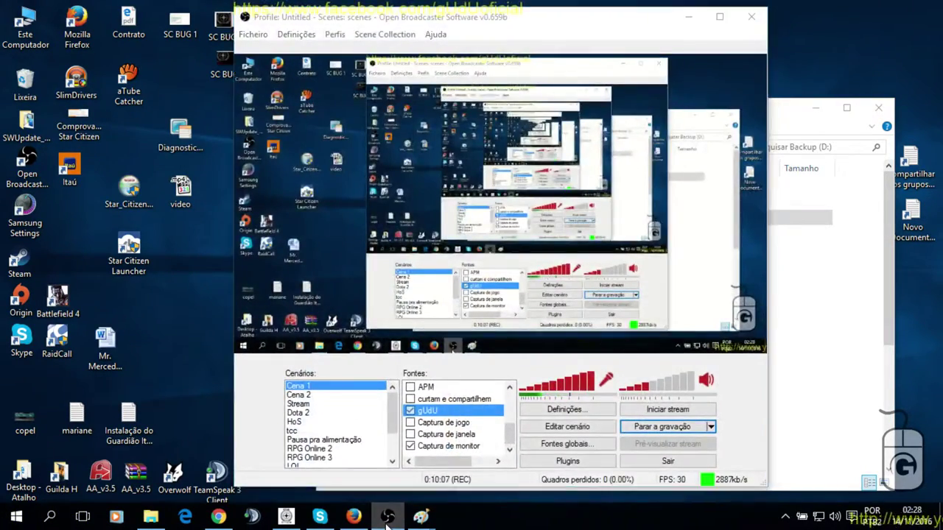
pyautogui.click(387, 518)
pyautogui.click(130, 254)
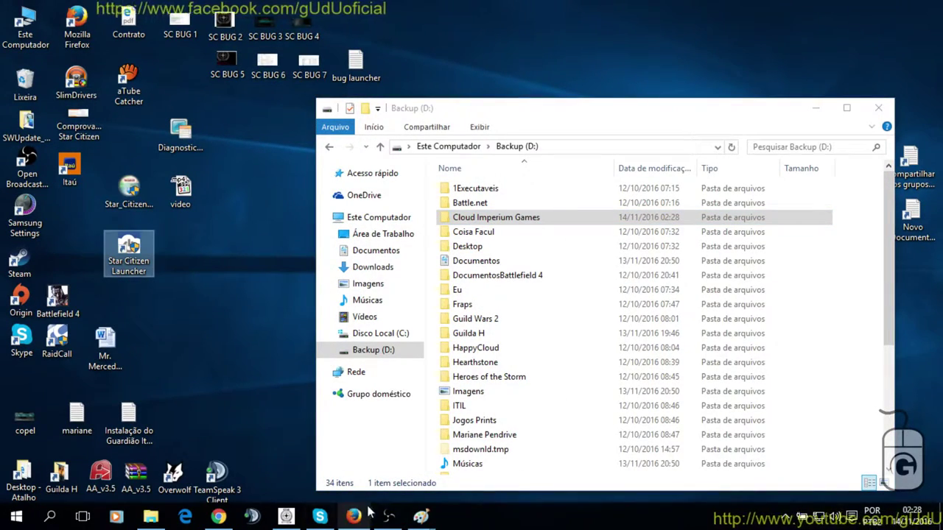
# Switch to Paint to review the patcher error in the SC BUG 5 screenshot, and minimize it
pyautogui.click(421, 517)
pyautogui.click(302, 478)
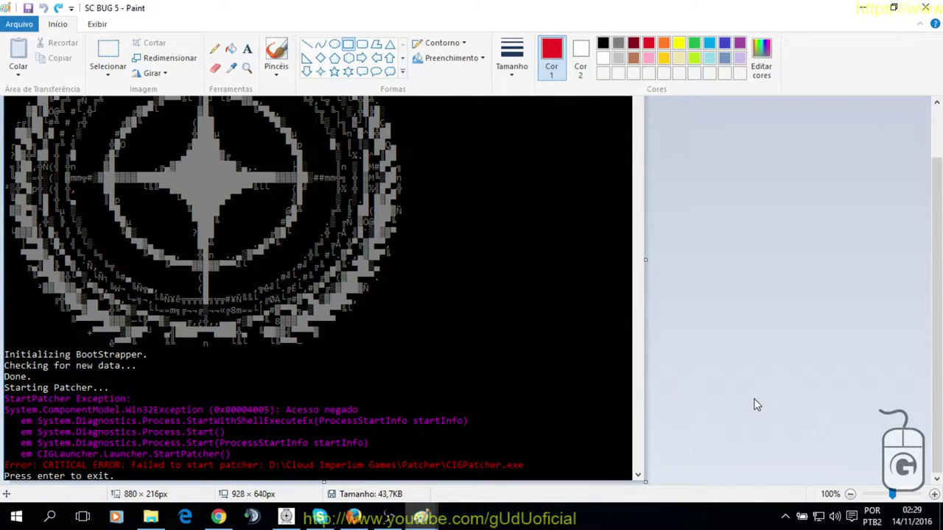
pyautogui.click(862, 9)
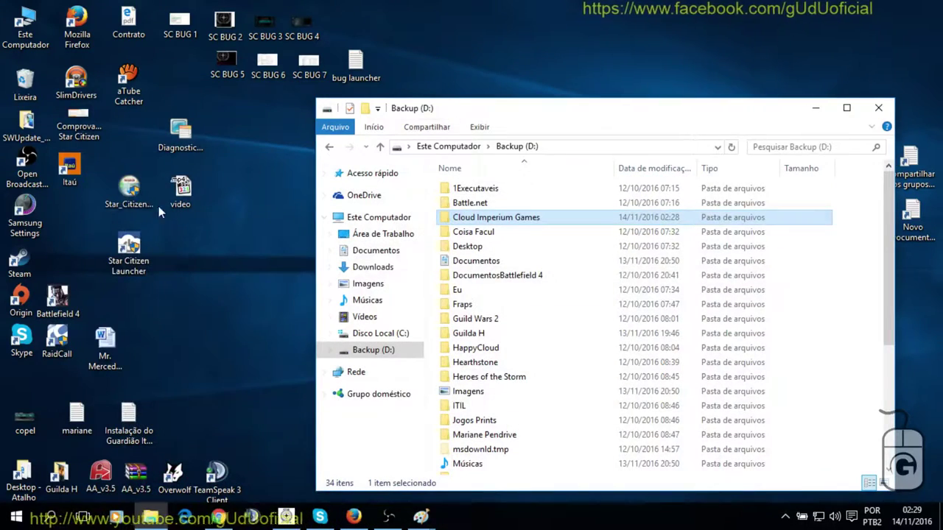
# Switch to Chrome, open the Star Citizen download page on the Roberts Space Industries site and review its download requirements
pyautogui.click(144, 210)
pyautogui.moveTo(127, 208)
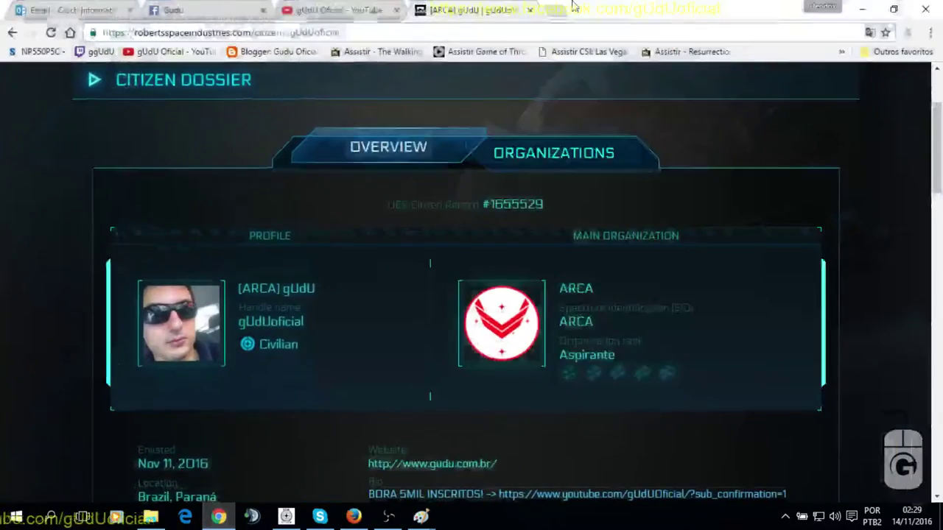
pyautogui.scroll(2, 616, 119)
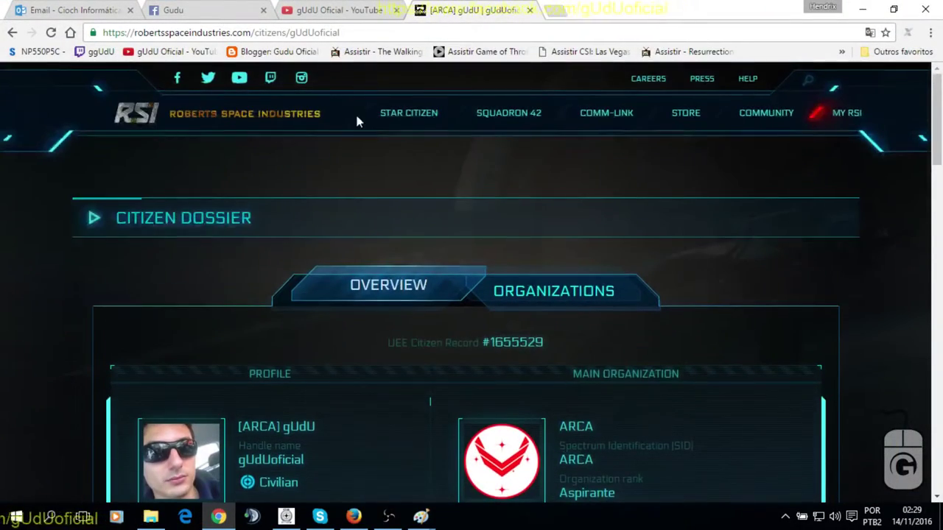
pyautogui.moveTo(414, 124)
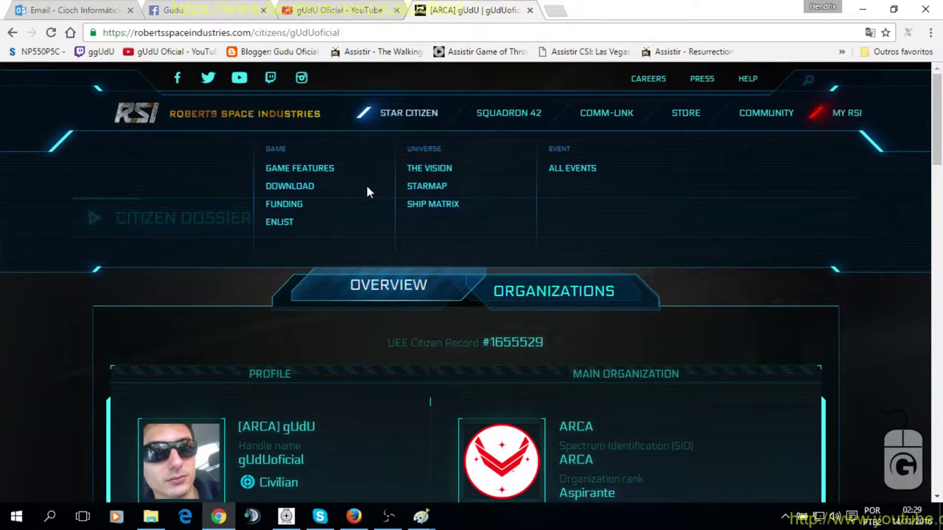
pyautogui.scroll(-4, 435, 237)
pyautogui.scroll(-5, 435, 237)
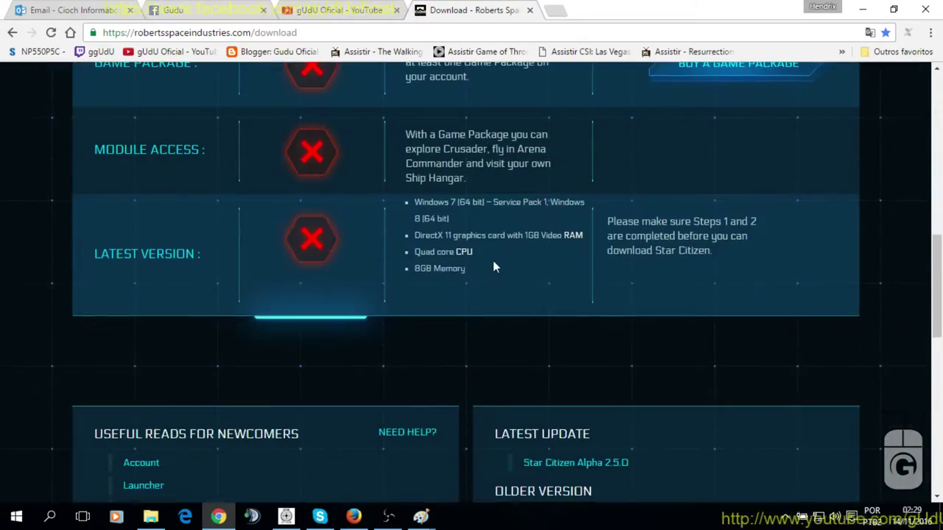
pyautogui.scroll(-1, 721, 251)
pyautogui.scroll(5, 699, 238)
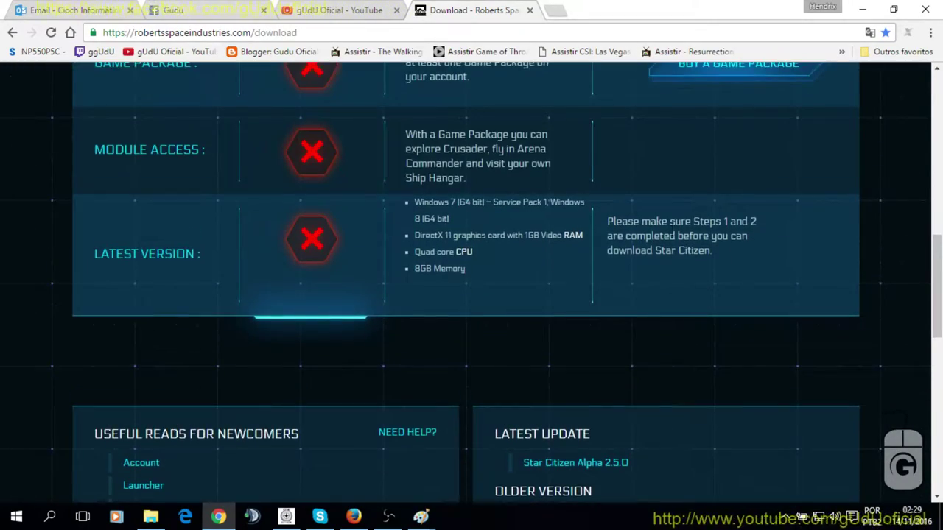
pyautogui.scroll(6, 811, 234)
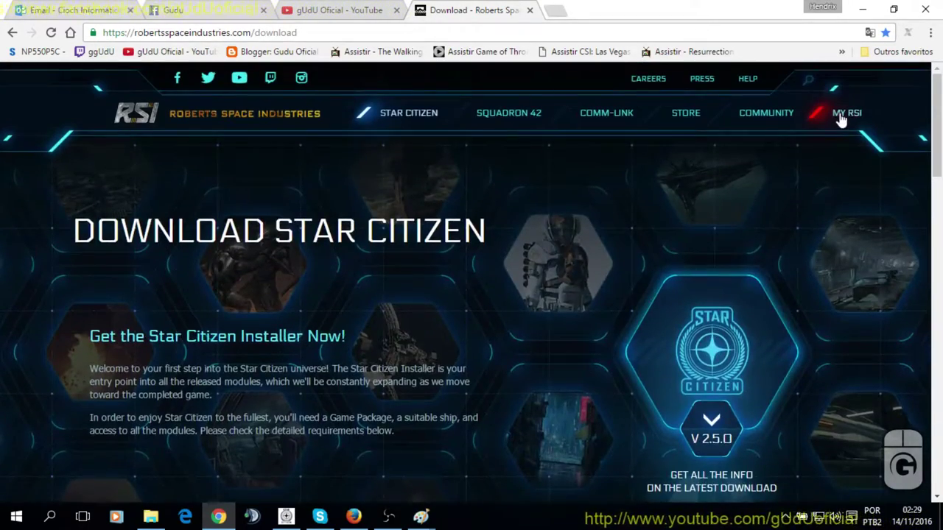
# Sign in to the RSI account with the saved credentials and minimize the browser
pyautogui.click(809, 127)
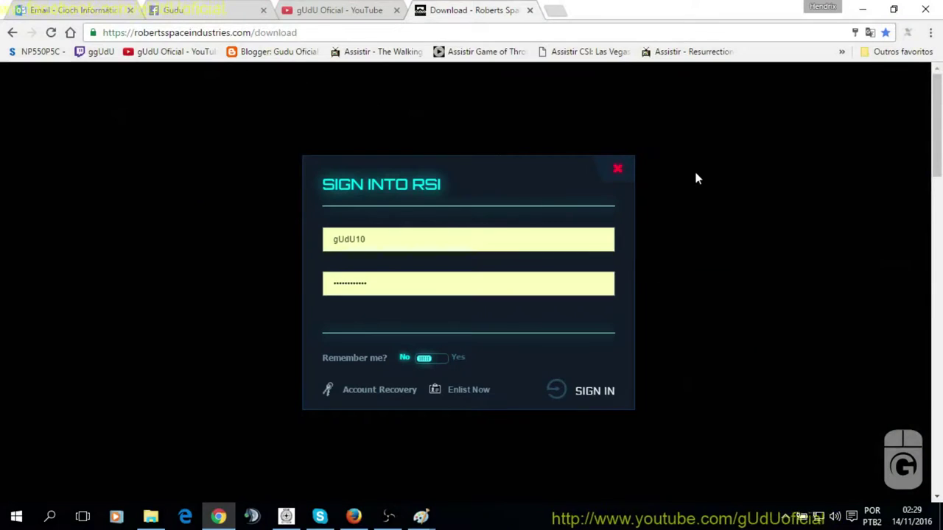
pyautogui.click(595, 393)
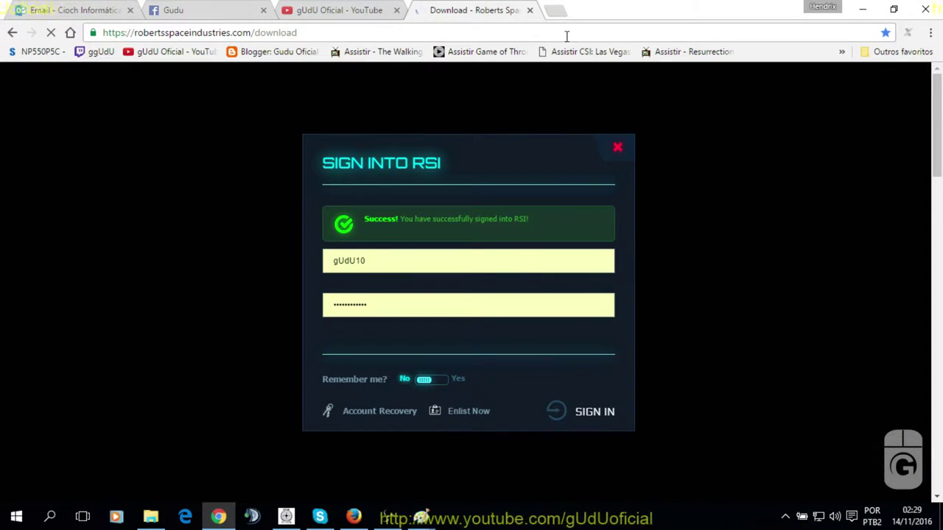
pyautogui.click(861, 9)
# Open the Cloud Imperium Games folder and locate Star Citizen Launcher in Programas e Recursos, closing the list without uninstalling it
pyautogui.click(129, 199)
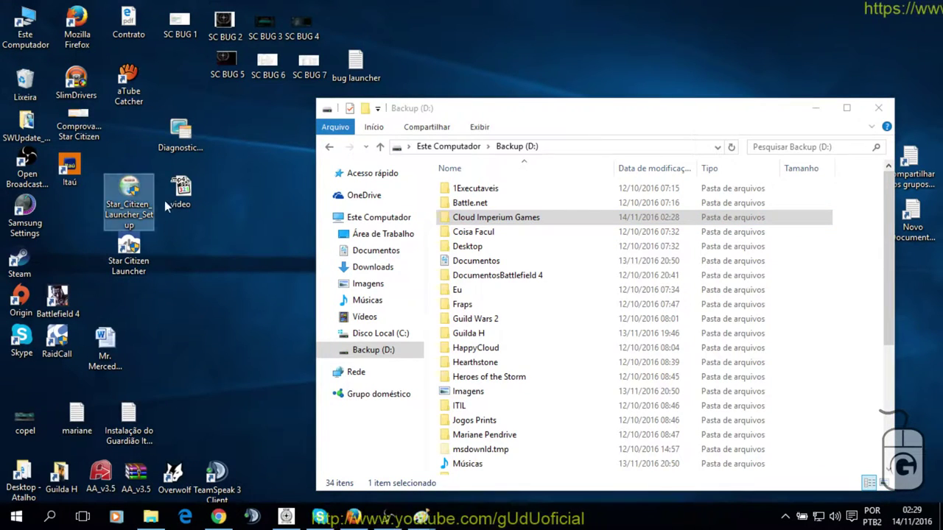
pyautogui.doubleClick(509, 218)
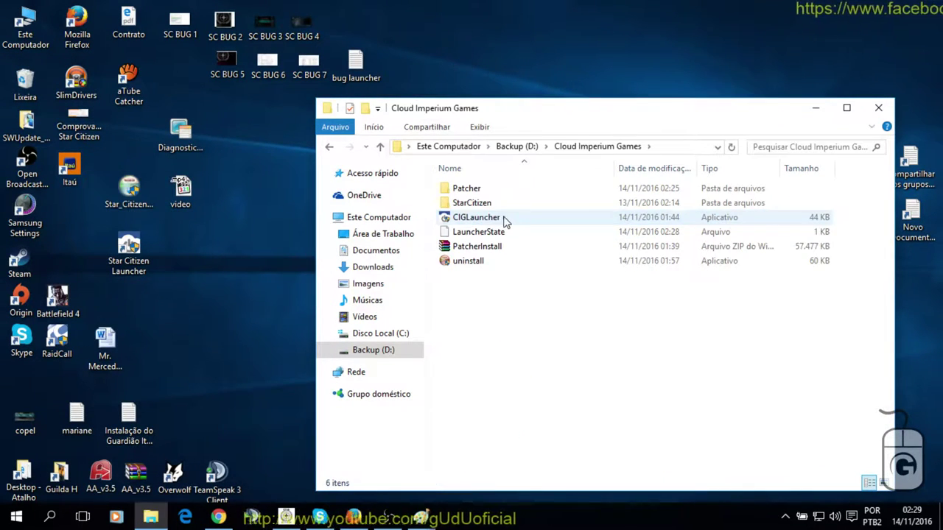
pyautogui.rightClick(22, 520)
pyautogui.click(114, 117)
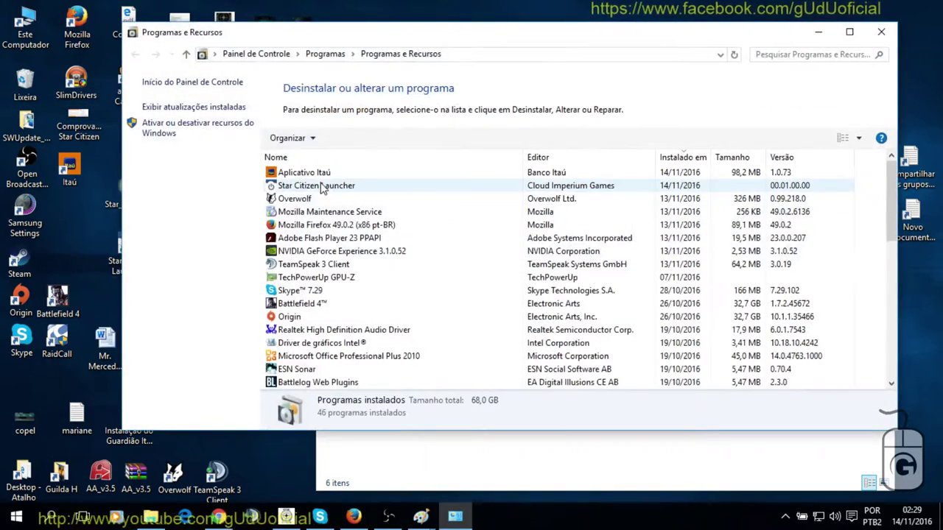
pyautogui.click(565, 187)
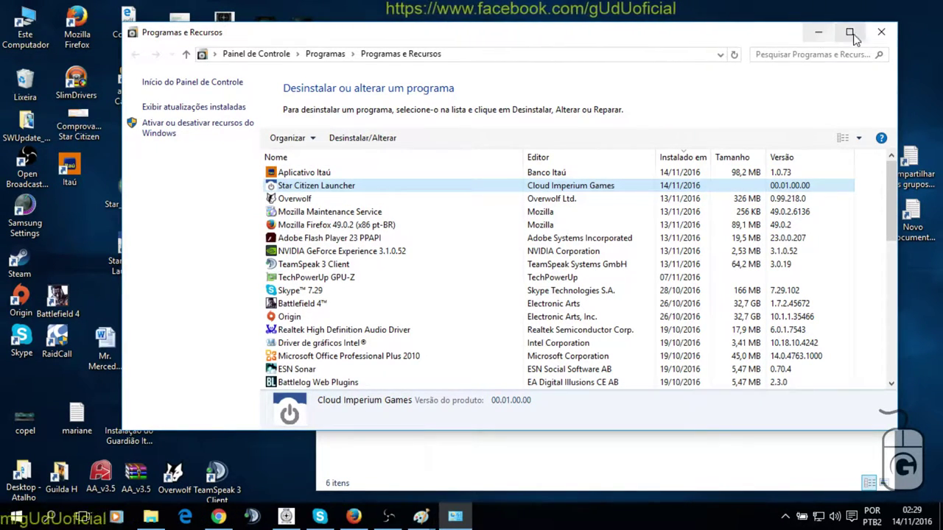
pyautogui.click(881, 33)
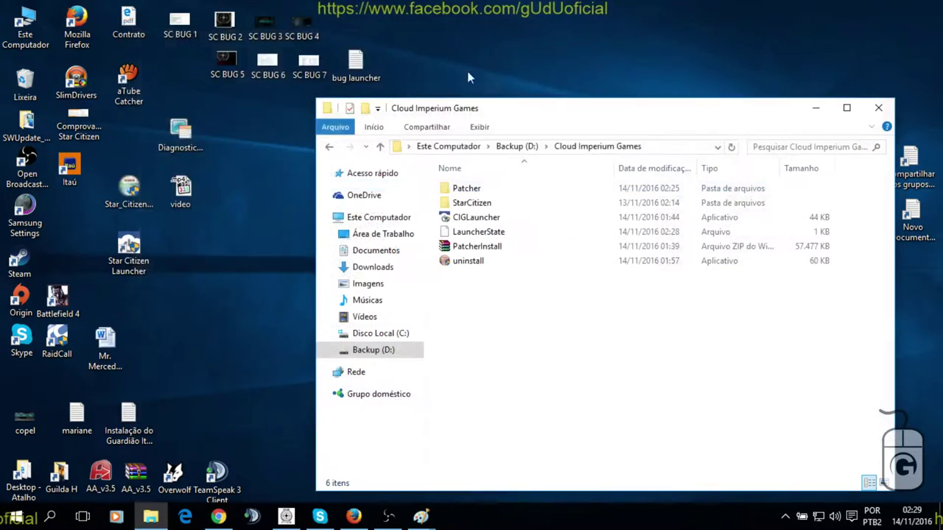
# Open CCleaner, decline the version update and scan the registry for errors
pyautogui.click(16, 516)
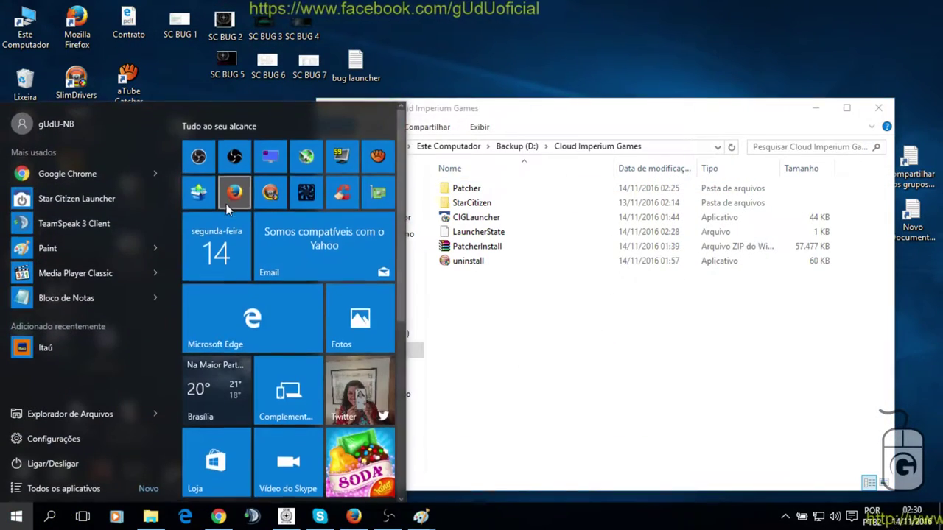
pyautogui.click(341, 193)
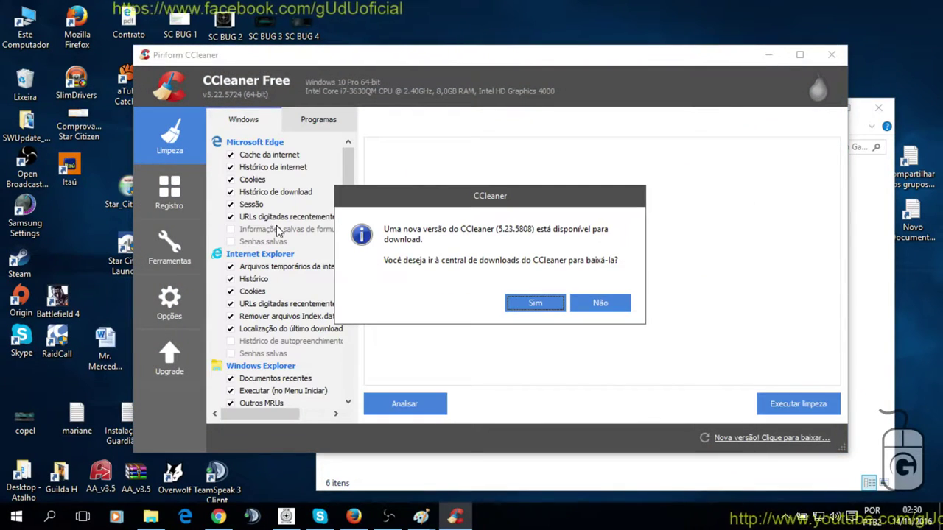
pyautogui.click(609, 305)
pyautogui.click(169, 192)
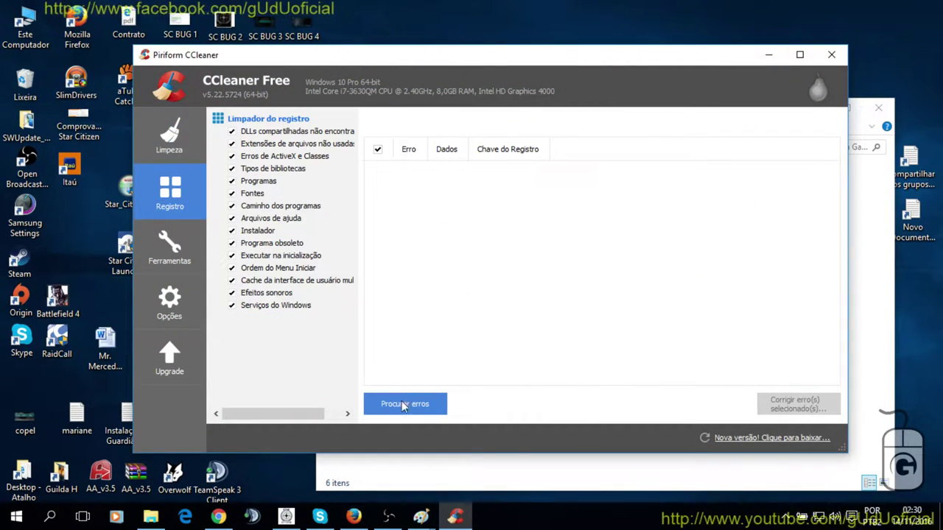
pyautogui.click(405, 404)
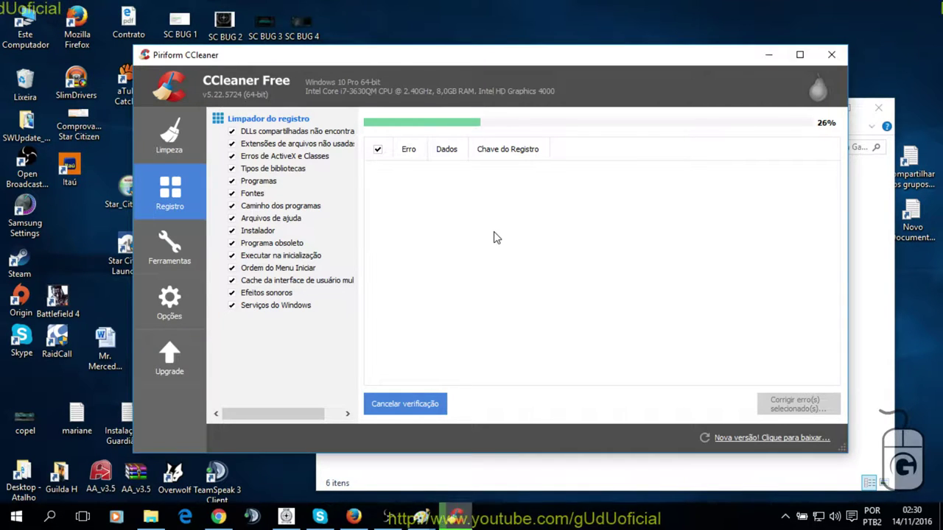
# Fix all selected registry errors in CCleaner and start another registry scan
pyautogui.click(798, 404)
pyautogui.click(545, 291)
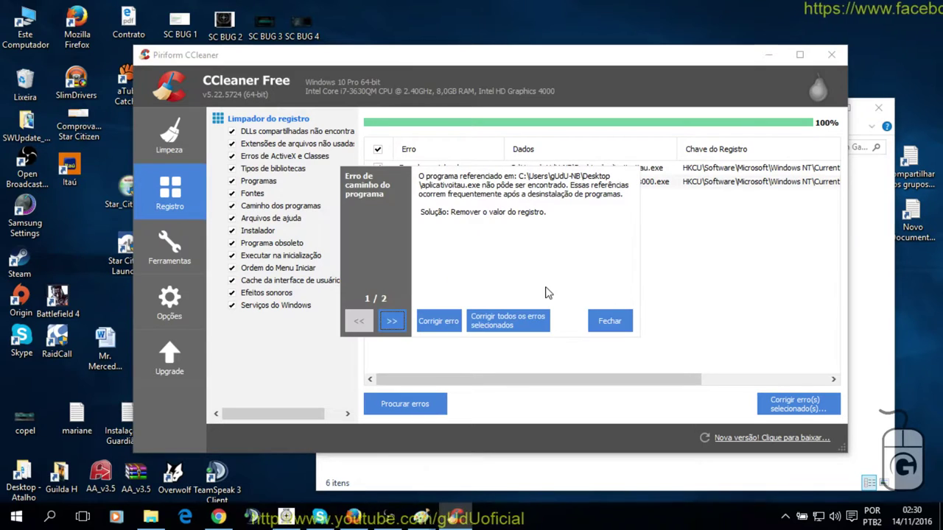
pyautogui.click(519, 321)
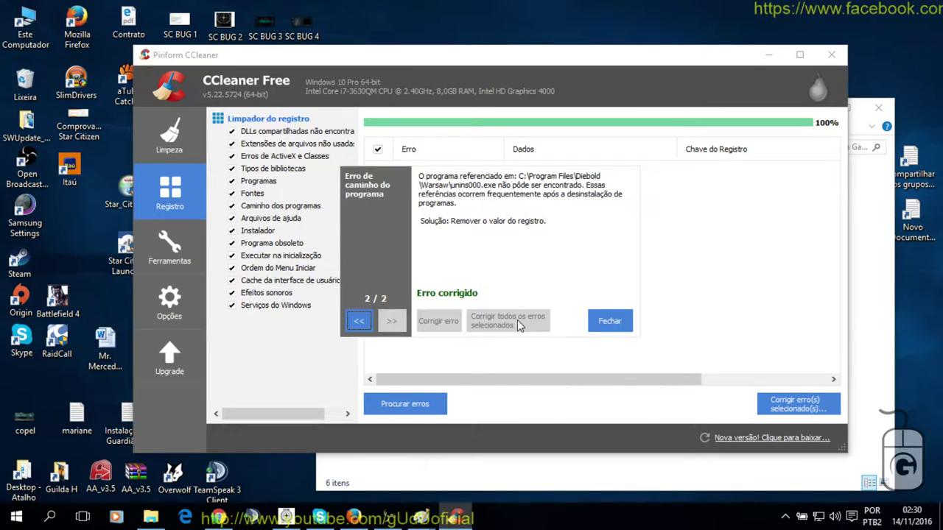
pyautogui.click(607, 321)
pyautogui.click(402, 404)
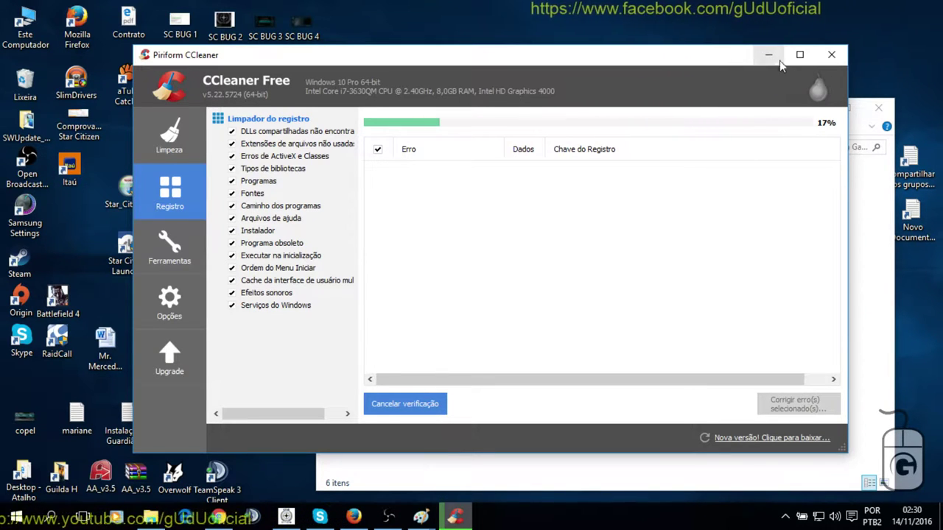
# Close CCleaner during the registry scan and select all the files and folders inside Cloud Imperium Games
pyautogui.click(832, 54)
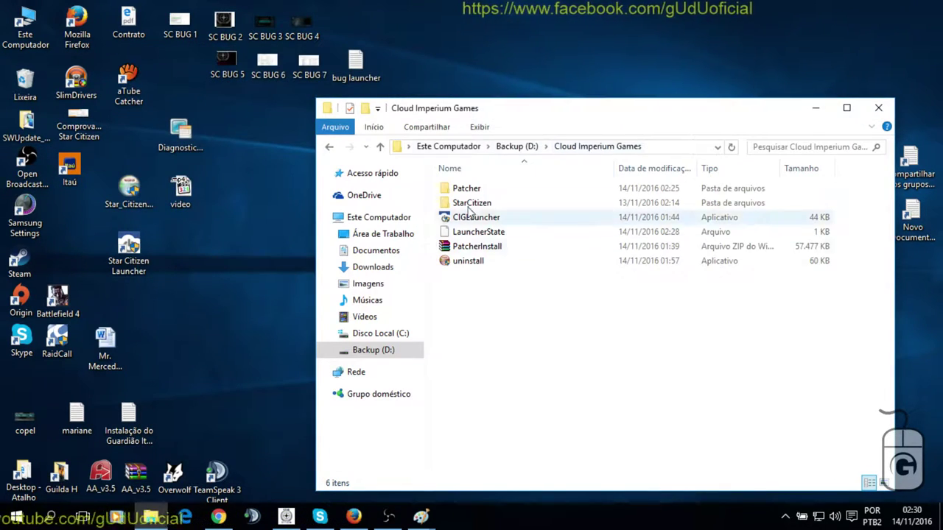
pyautogui.moveTo(510, 308); pyautogui.dragTo(453, 231)
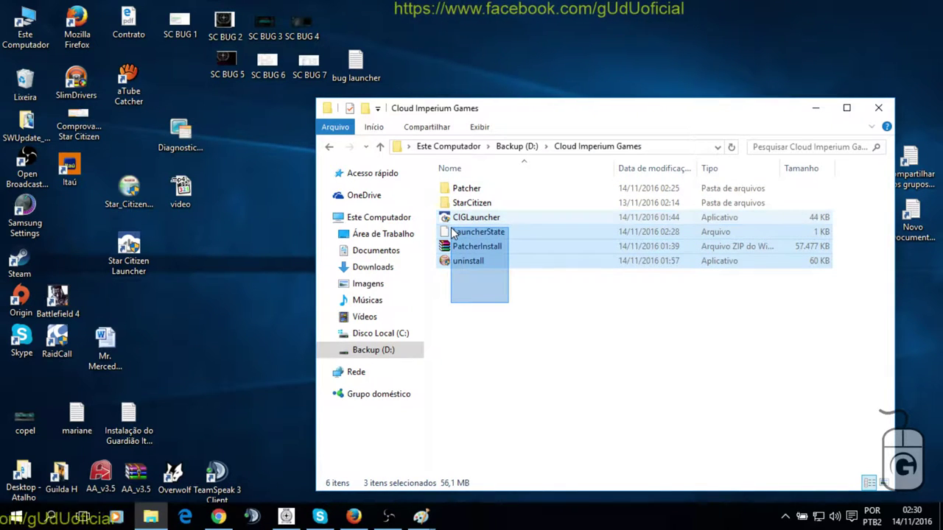
pyautogui.moveTo(519, 338); pyautogui.dragTo(448, 185)
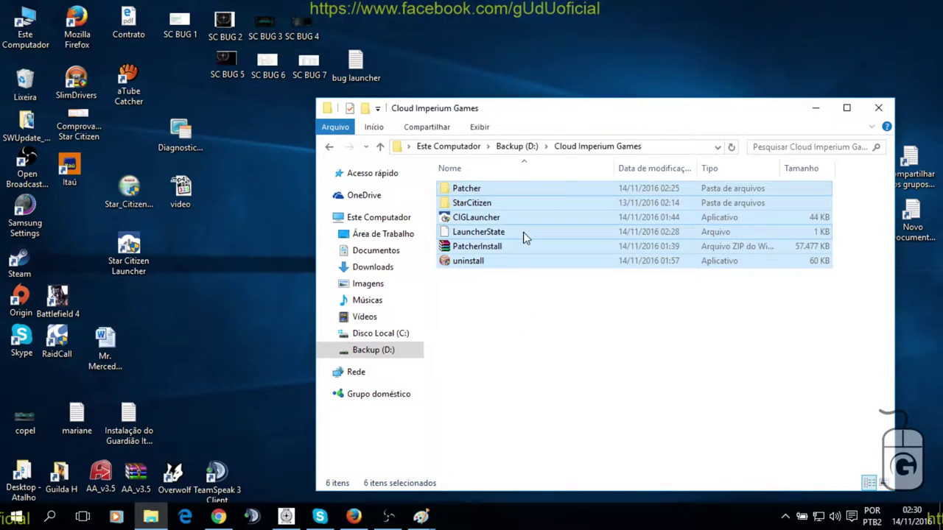
# Go up to Backup (D:), select the Star Citizen launcher setup file on the desktop, and reopen the Cloud Imperium Games folder
pyautogui.click(515, 147)
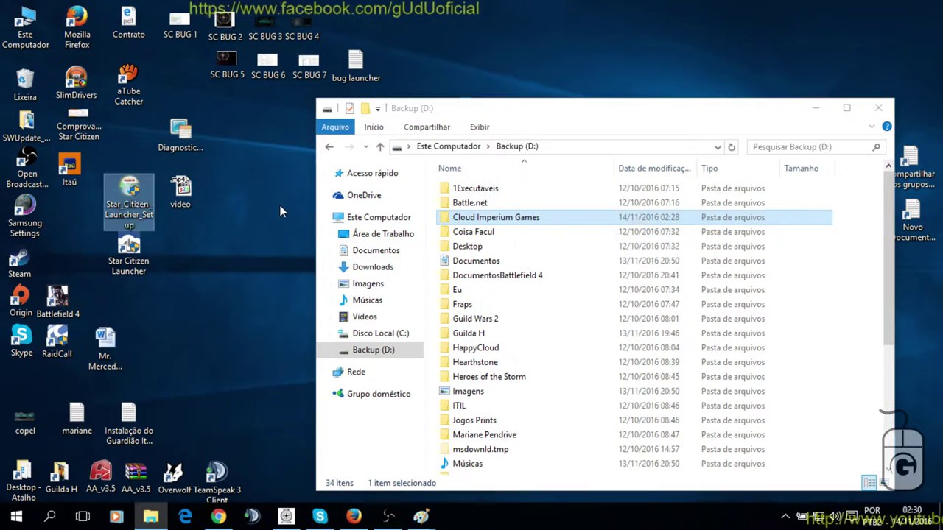
pyautogui.click(132, 193)
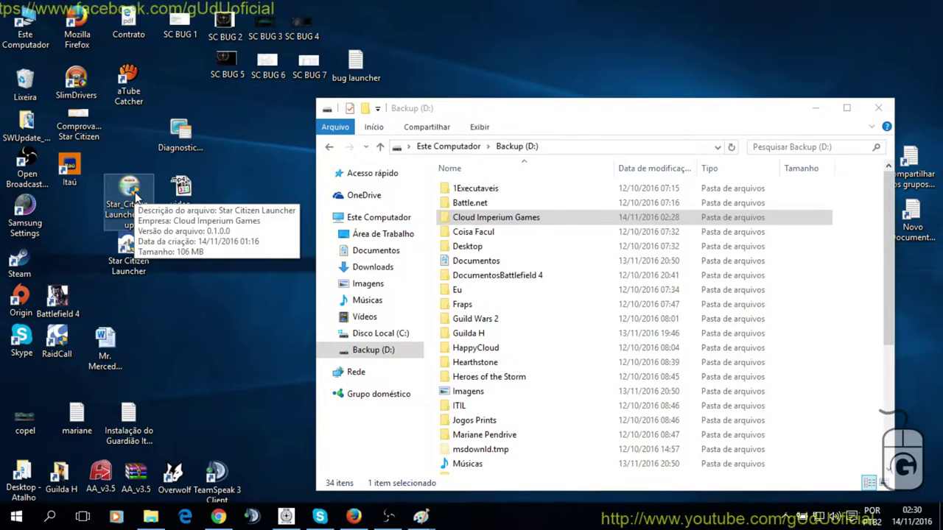
pyautogui.click(515, 219)
pyautogui.doubleClick(516, 219)
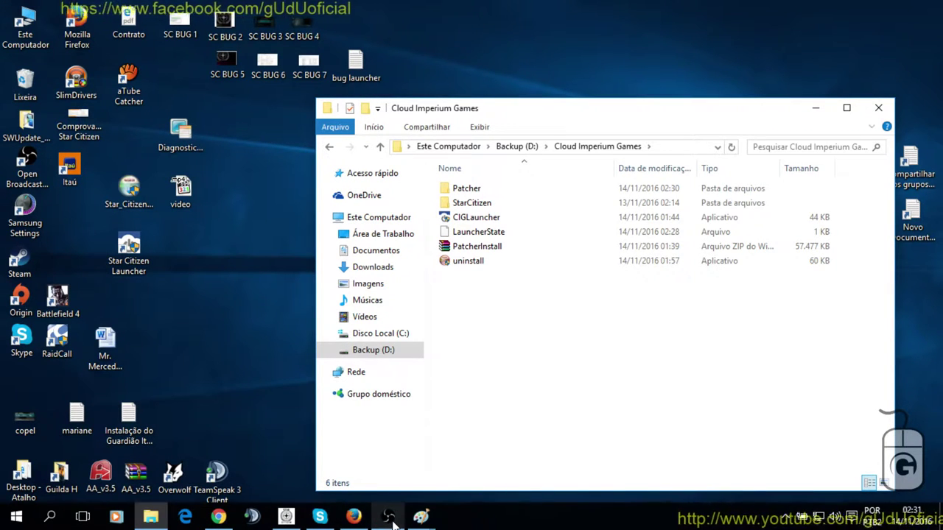
# Bring up the SC BUG 2 image in Paint and show the Windows account's Sair option without signing out
pyautogui.moveTo(393, 523)
pyautogui.click(420, 517)
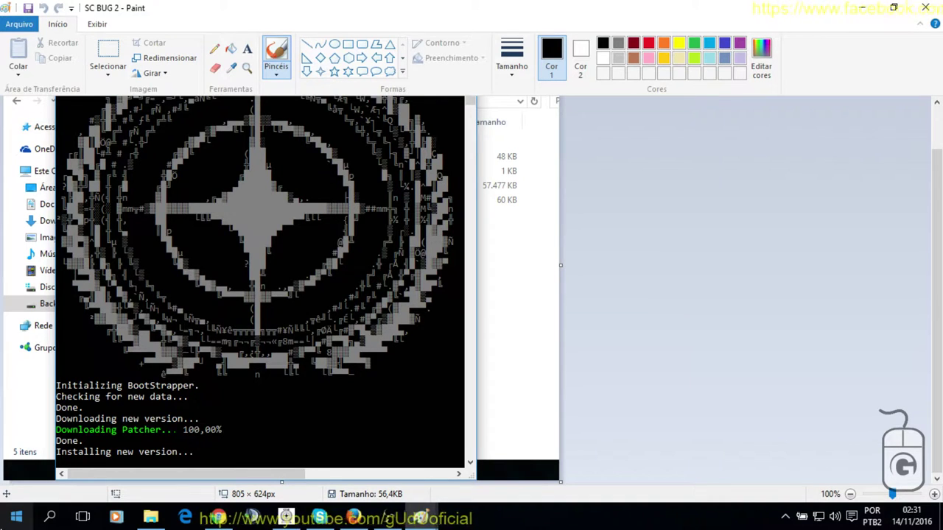
pyautogui.click(9, 520)
pyautogui.click(78, 124)
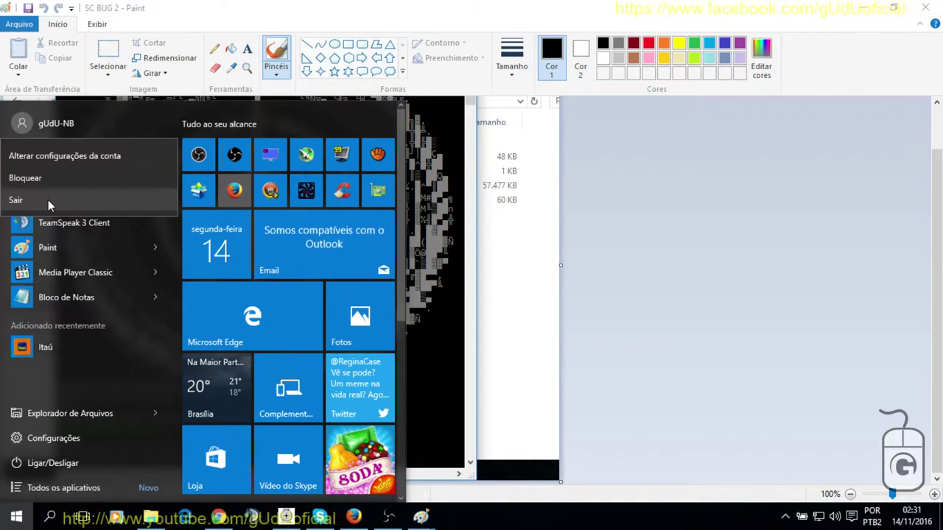
pyautogui.click(688, 207)
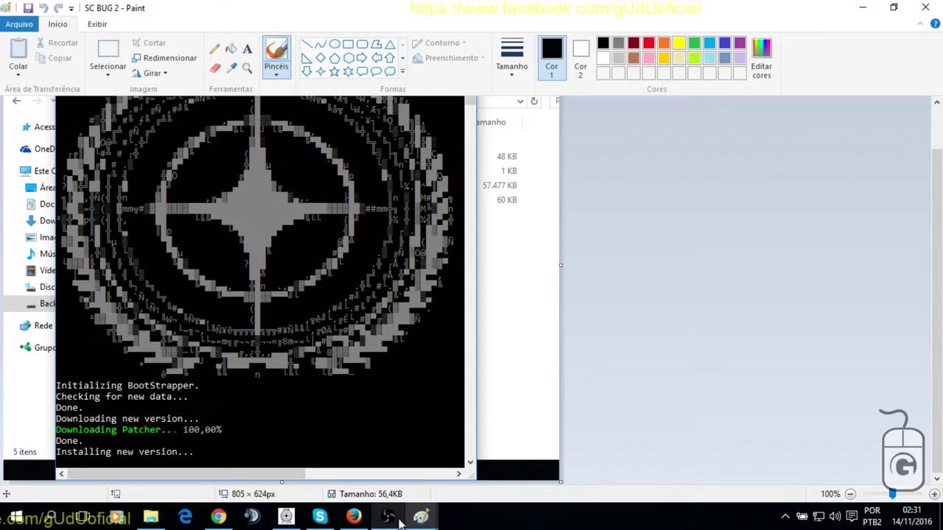
# View the SC BUG 4 image, outline part of its update progress with a red rectangle, undo it and minimize the image
pyautogui.moveTo(418, 518)
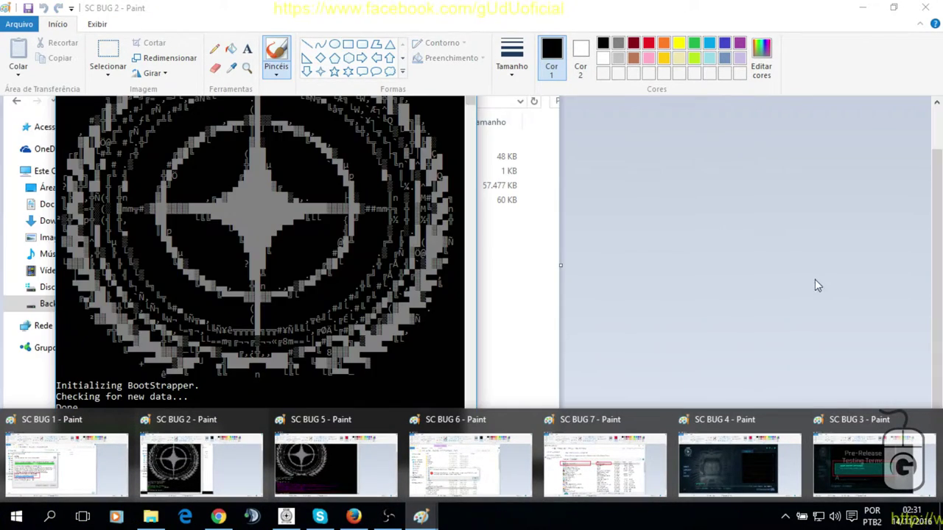
pyautogui.click(765, 465)
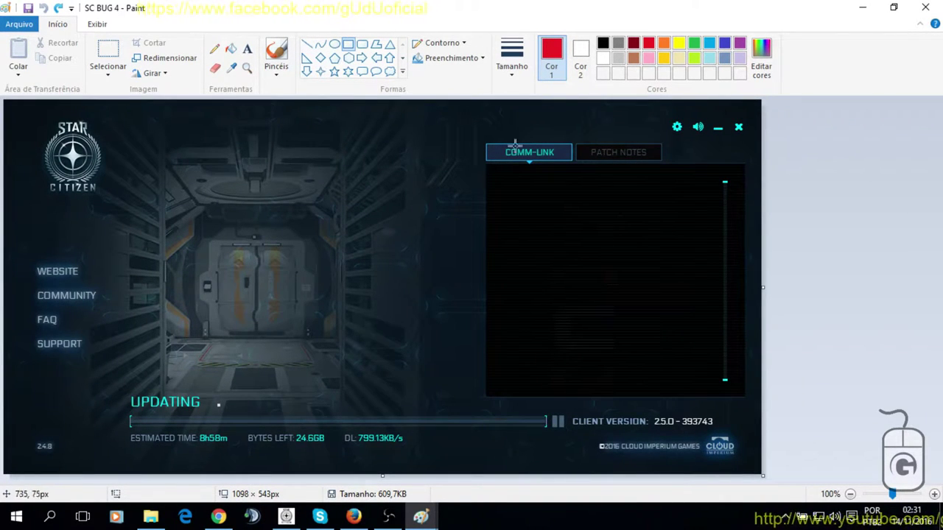
pyautogui.moveTo(304, 391)
pyautogui.mouseDown()
pyautogui.moveTo(339, 425)
pyautogui.moveTo(462, 448)
pyautogui.mouseUp()
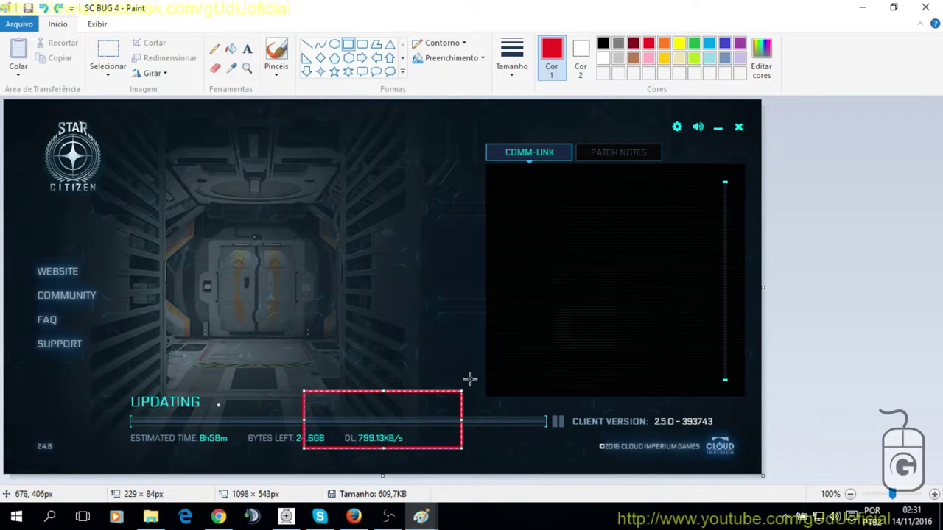
pyautogui.hotkey('ctrl', 'z')
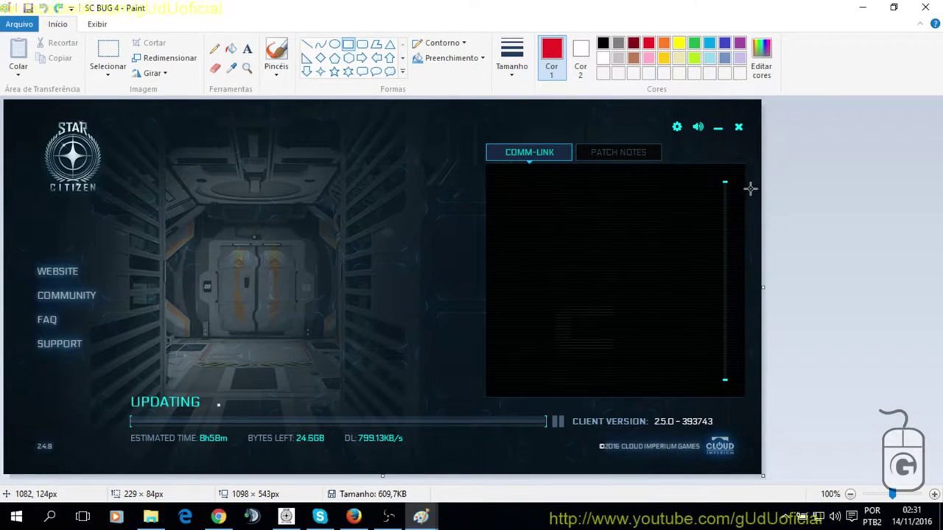
pyautogui.click(862, 8)
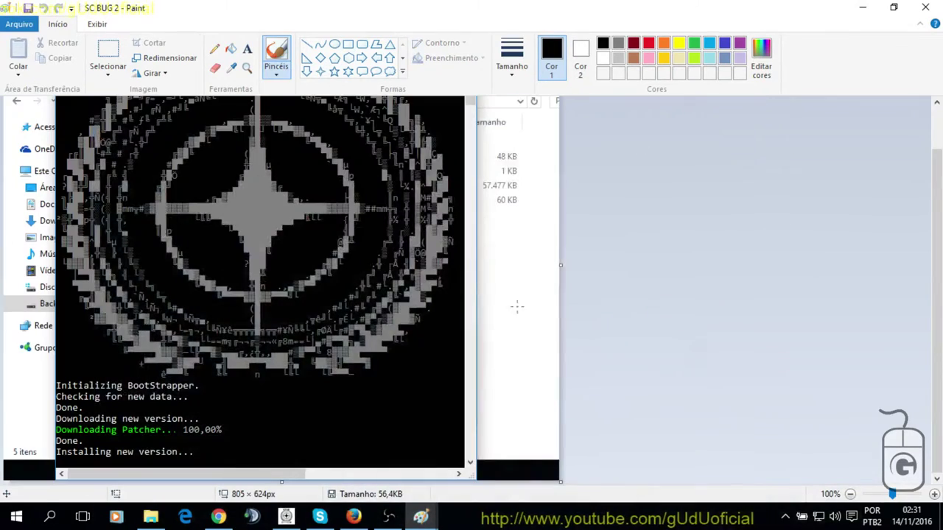
# Switch to the Star Citizen launcher and view its Patch Notes, returning to the Comm-Link news
pyautogui.click(353, 518)
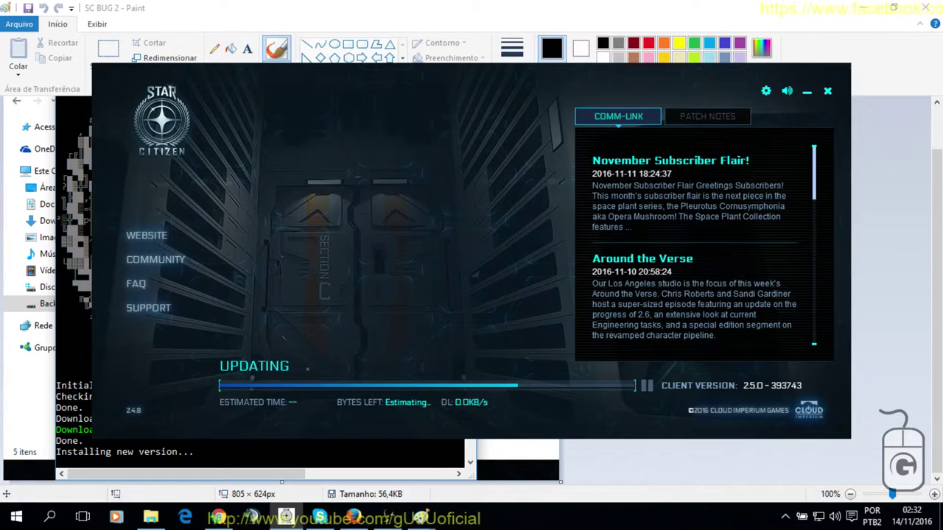
pyautogui.click(733, 116)
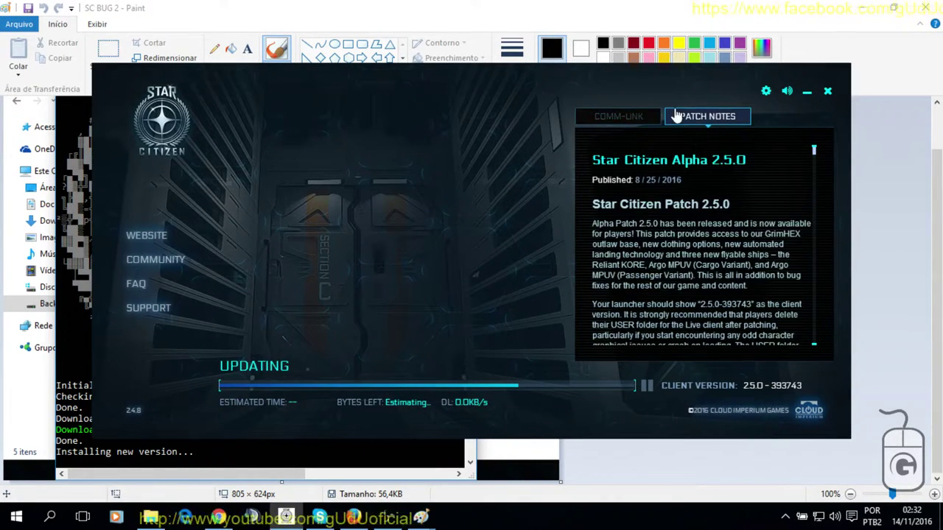
pyautogui.click(618, 117)
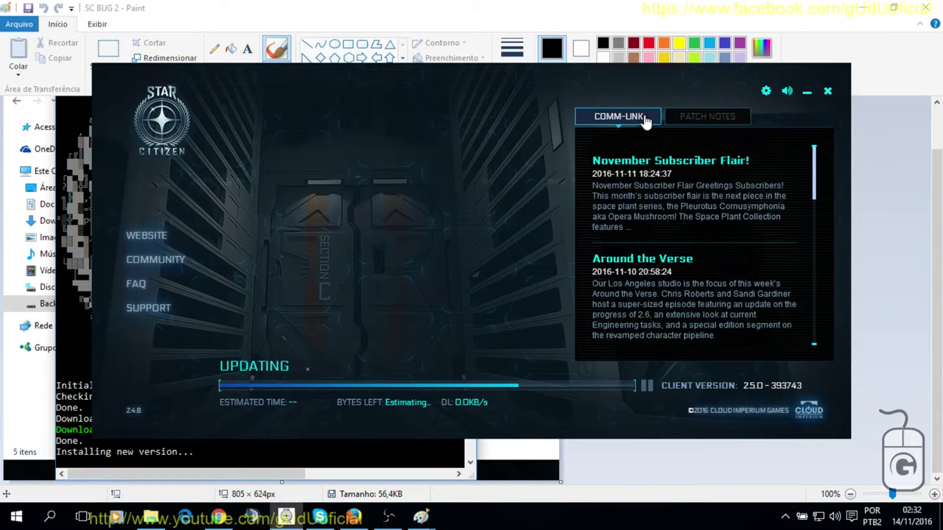
# Look through the download limit options in the launcher settings and close the settings without changing the limit
pyautogui.click(766, 92)
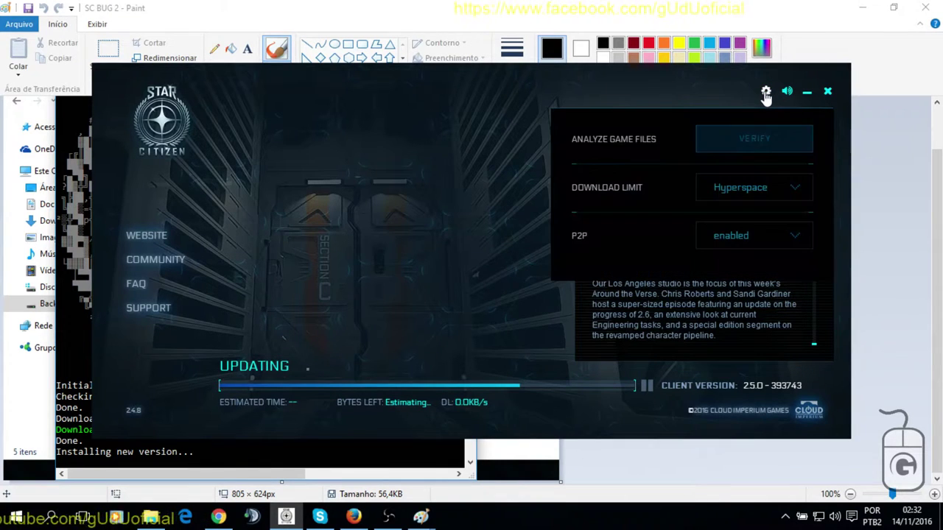
pyautogui.click(795, 189)
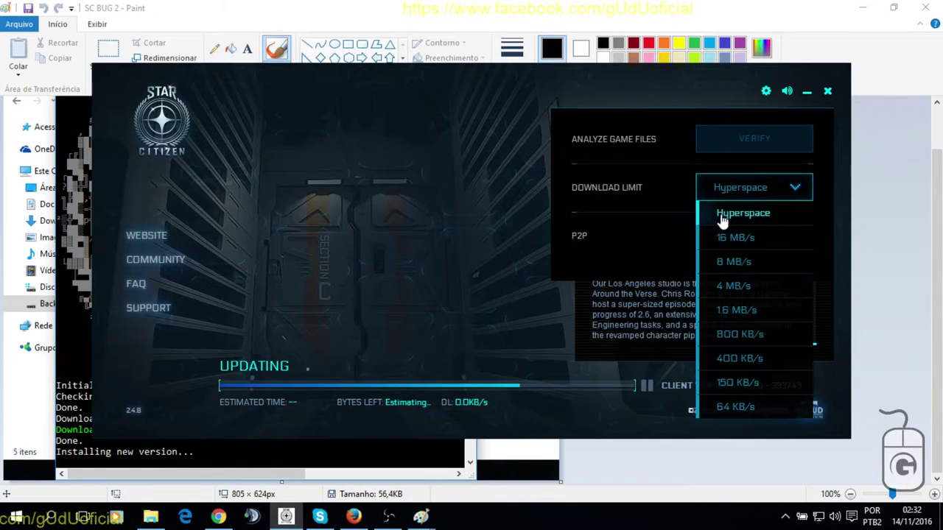
pyautogui.click(702, 90)
pyautogui.click(767, 91)
pyautogui.click(665, 101)
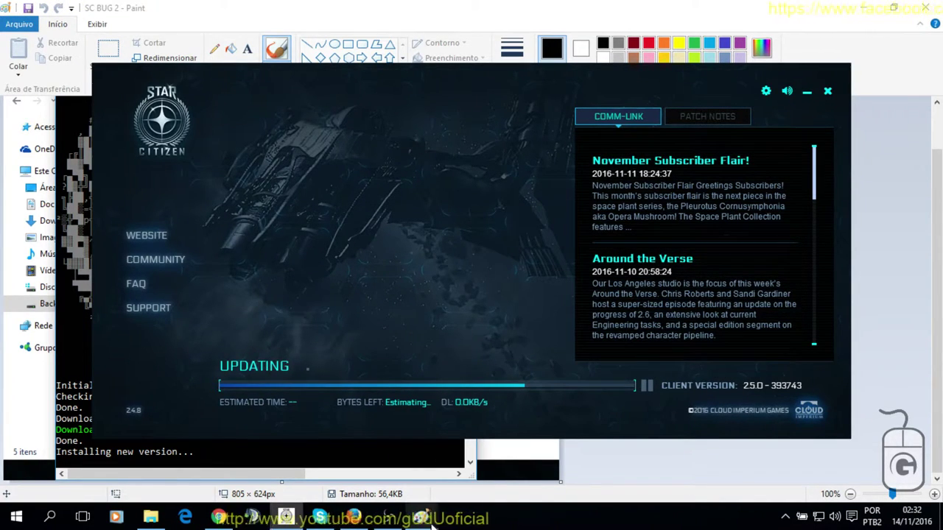
# Switch to Paint and show the SC BUG 5 image of the patcher's access-denied error
pyautogui.moveTo(422, 519)
pyautogui.click(600, 471)
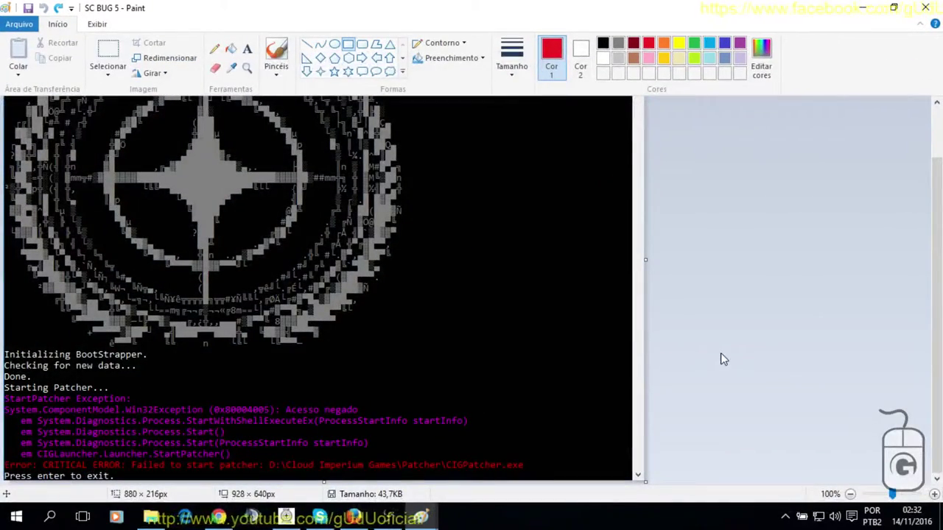